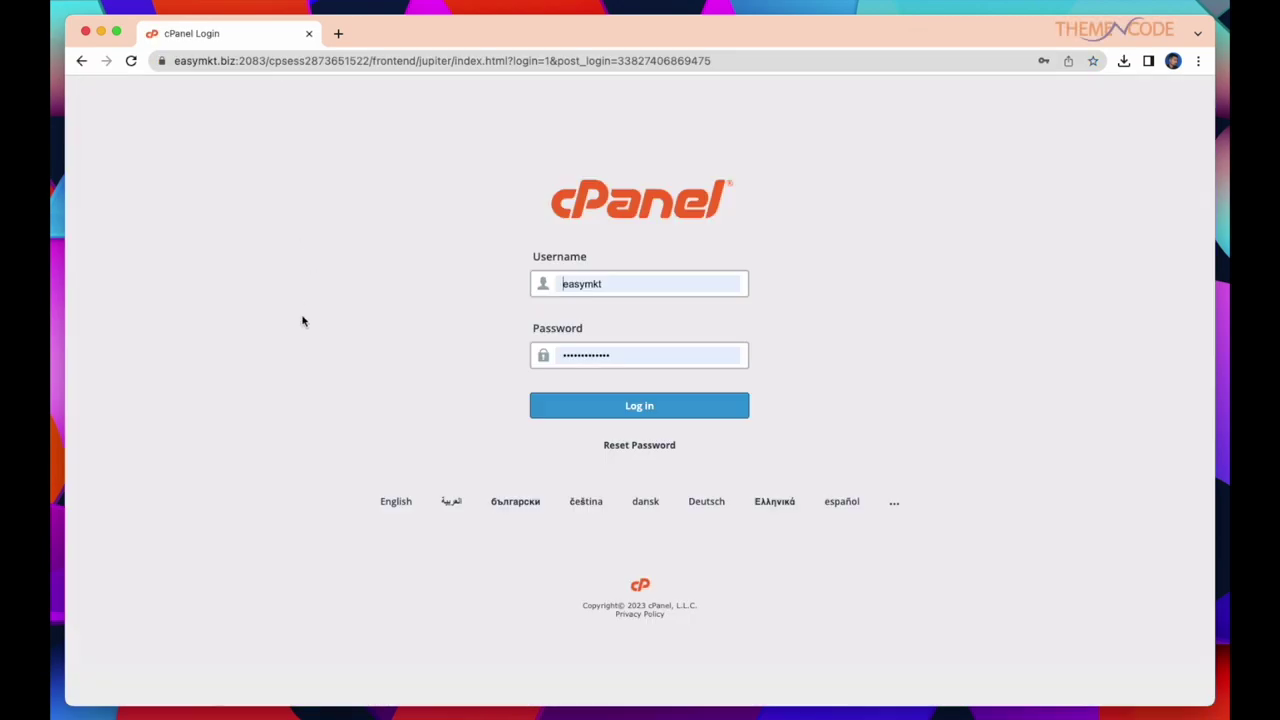
Step: Log in to cPanel and open WordPress Manager by Softaculous from the Software section
left_click(612, 403)
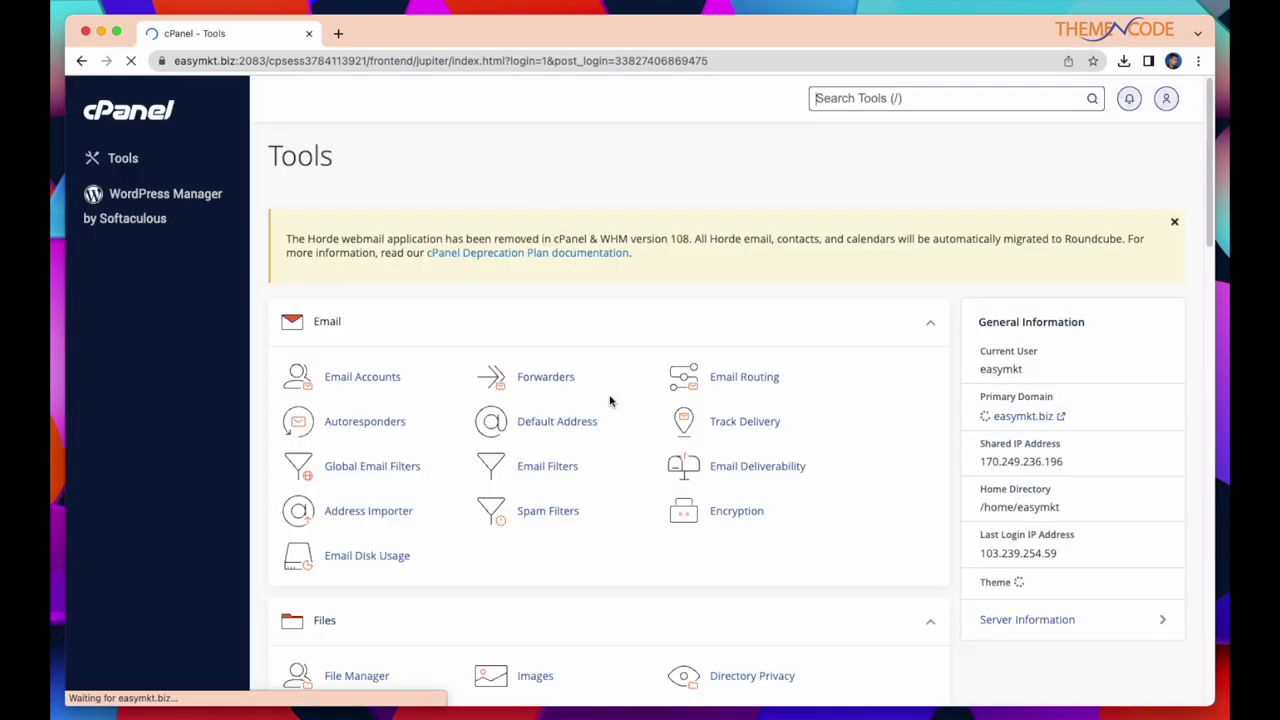
scroll(610, 401, "down", 5)
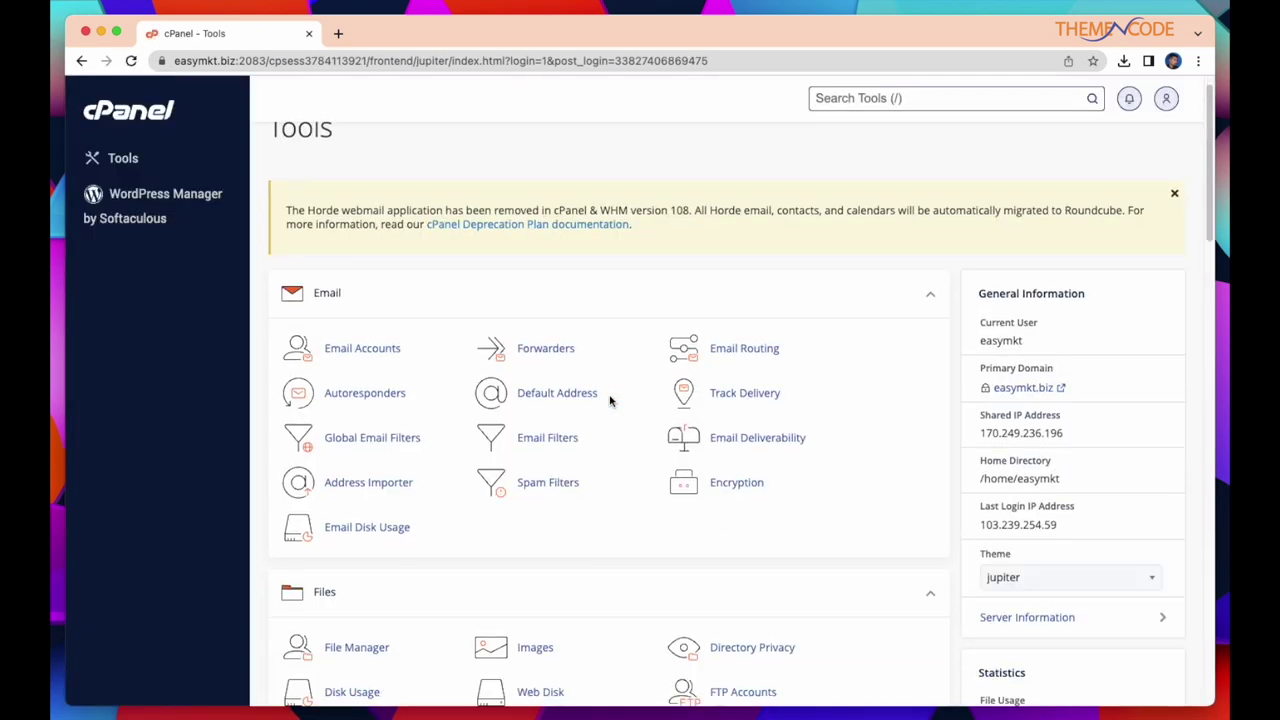
scroll(610, 401, "down", 10)
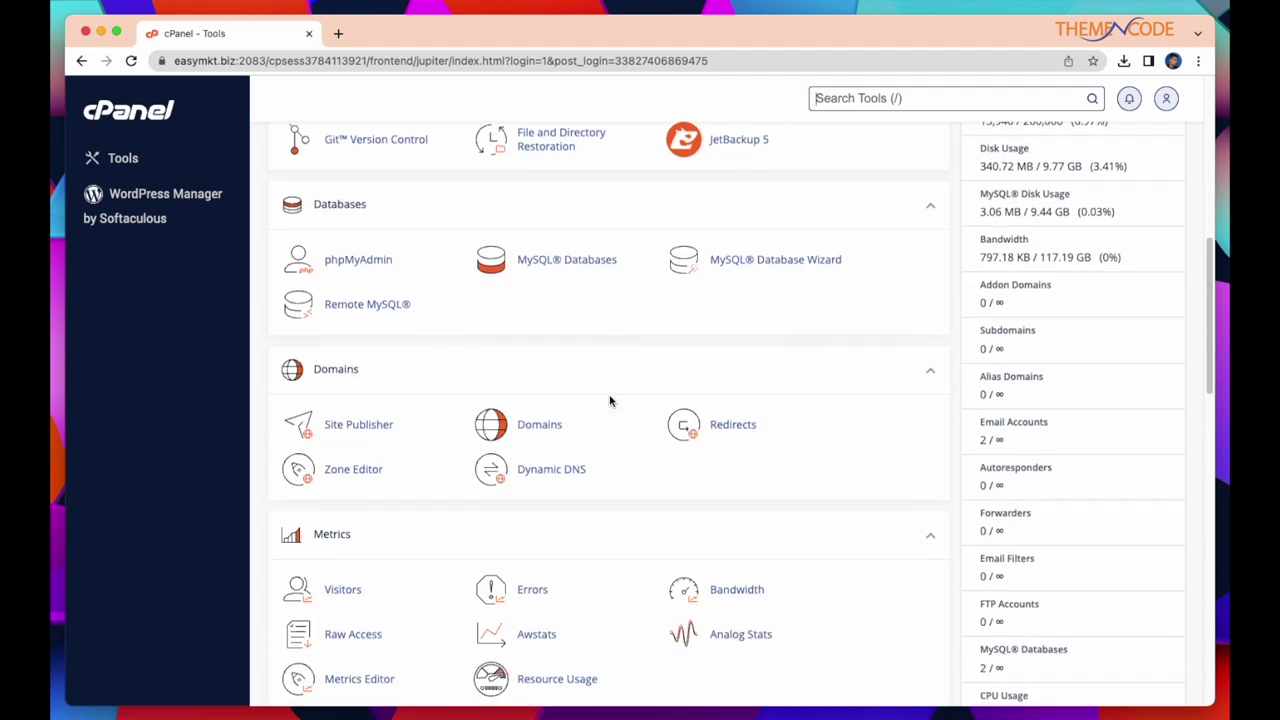
scroll(610, 401, "down", 3)
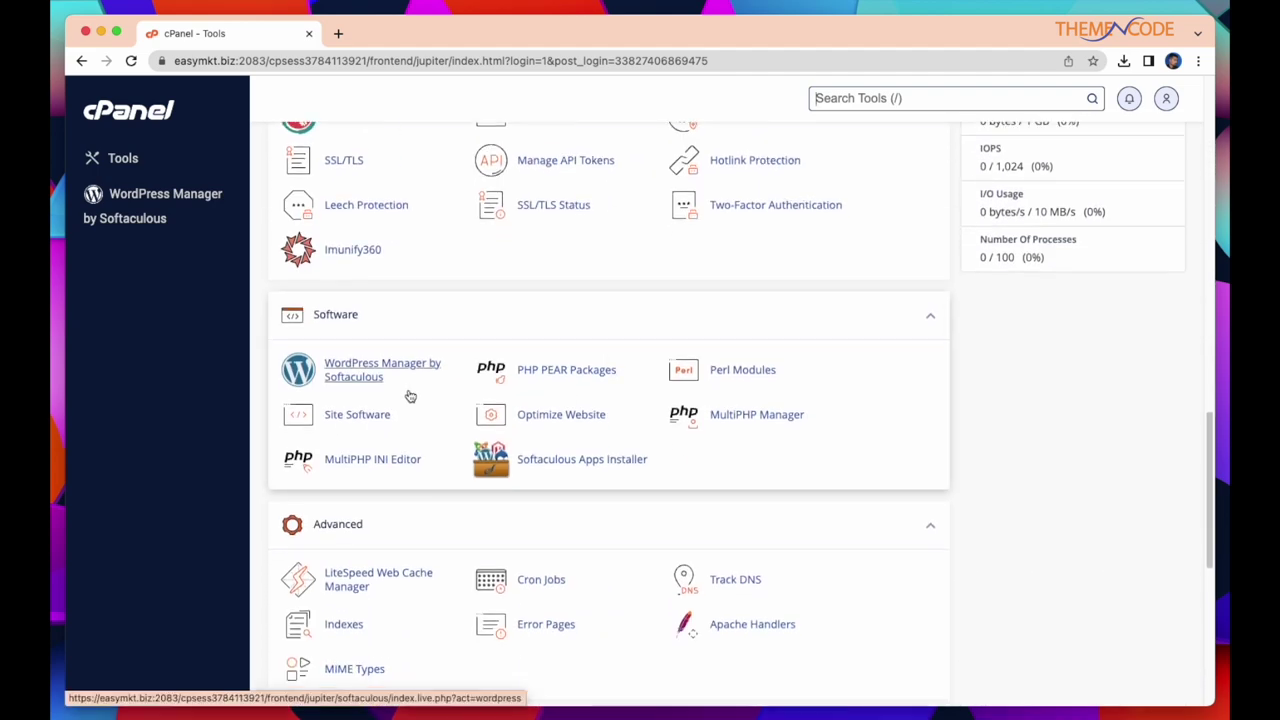
scroll(410, 397, "down", 4)
scroll(410, 397, "down", 3)
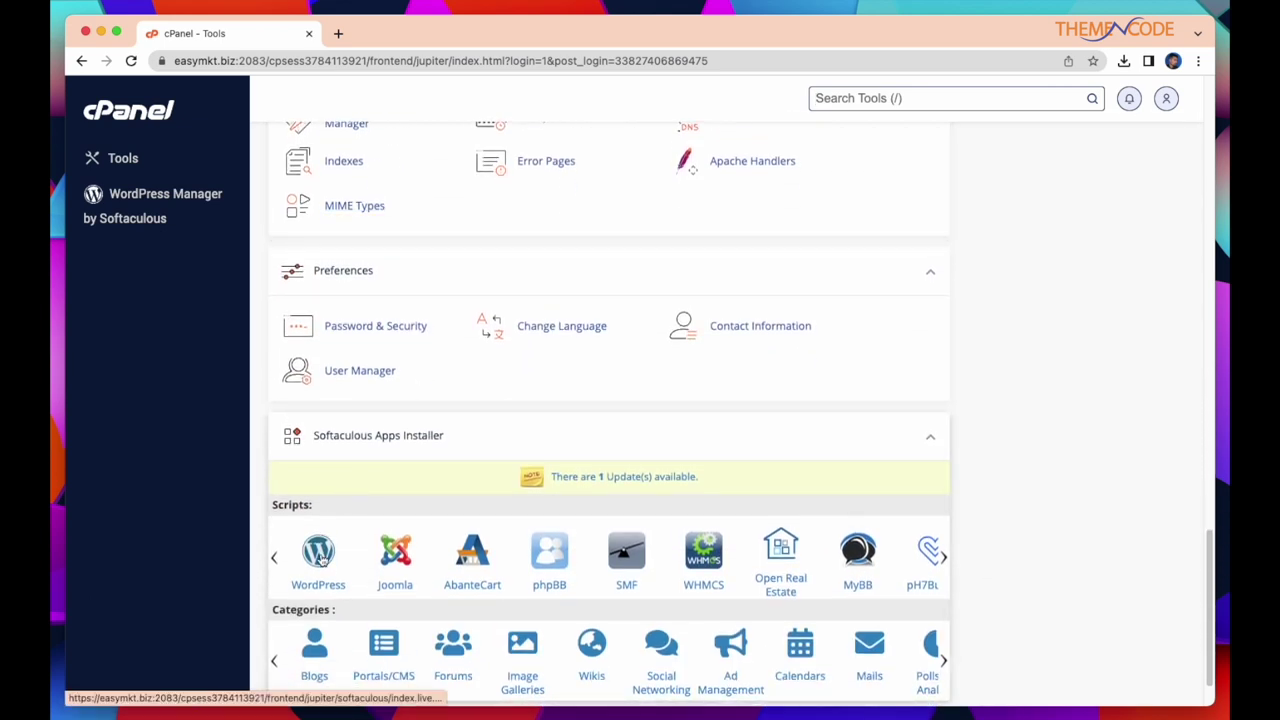
scroll(352, 527, "up", 1)
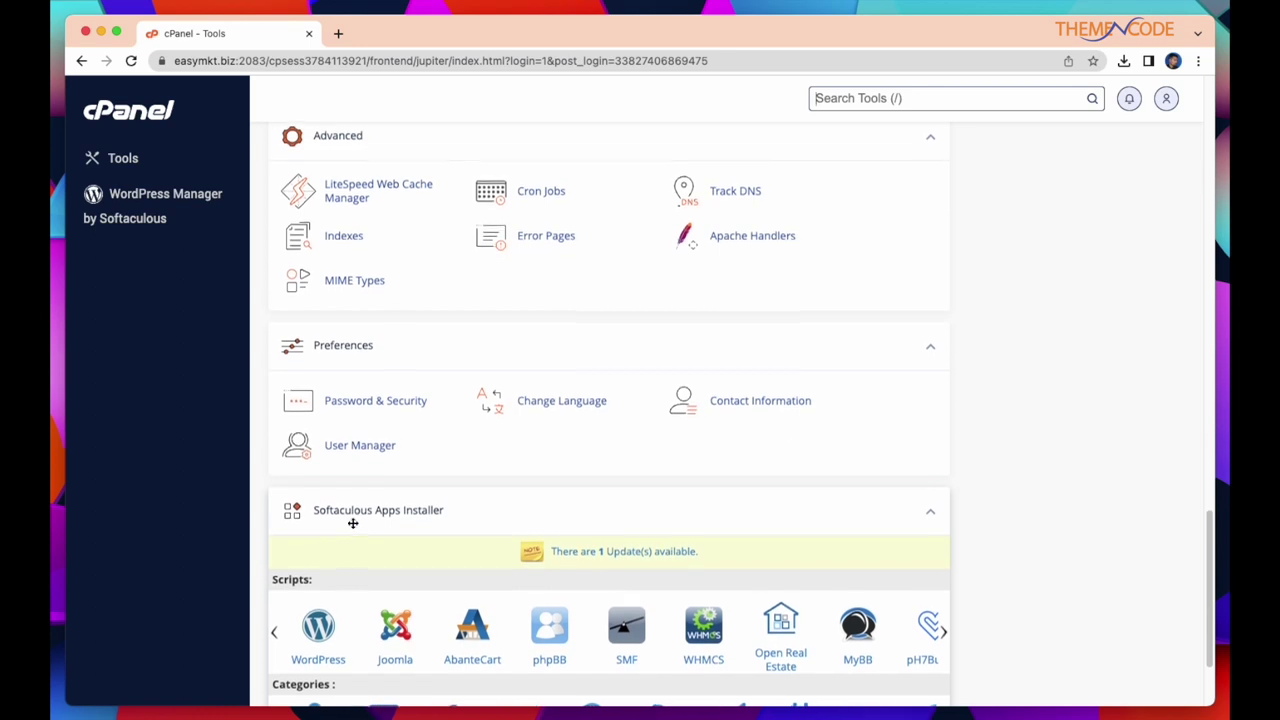
scroll(352, 527, "up", 3)
scroll(352, 527, "up", 1)
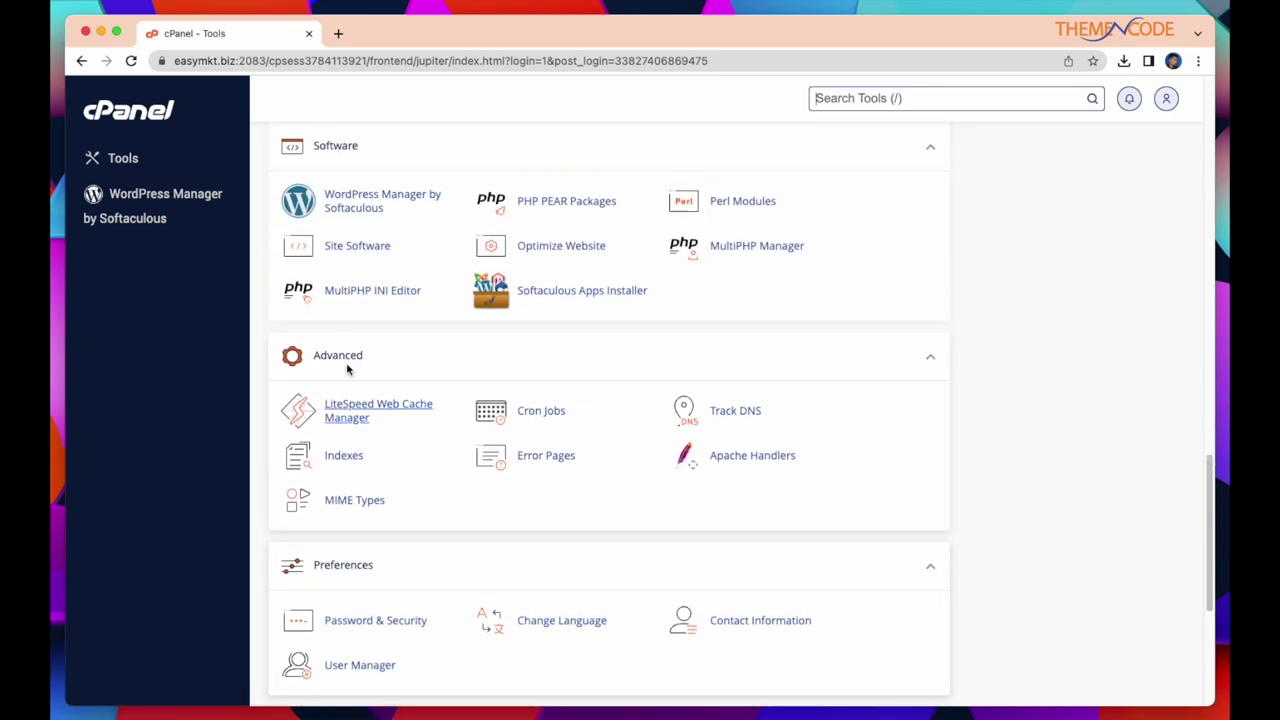
left_click(406, 203)
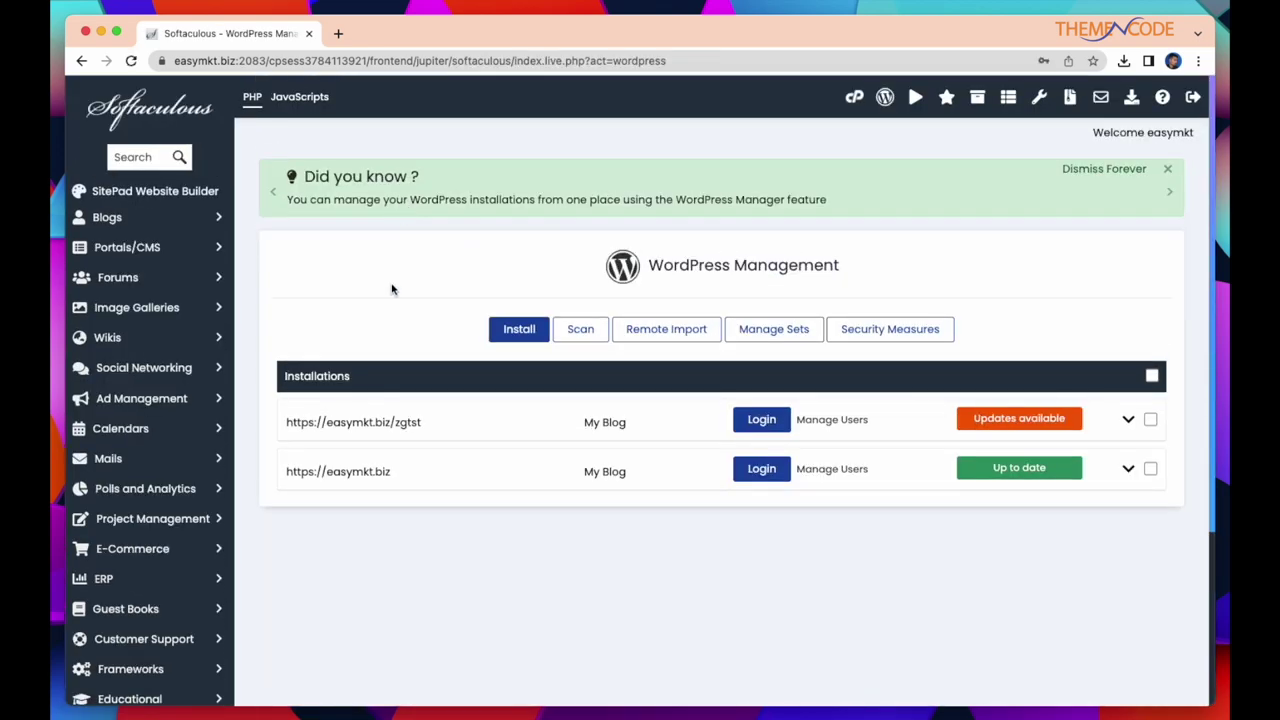
left_click(514, 331)
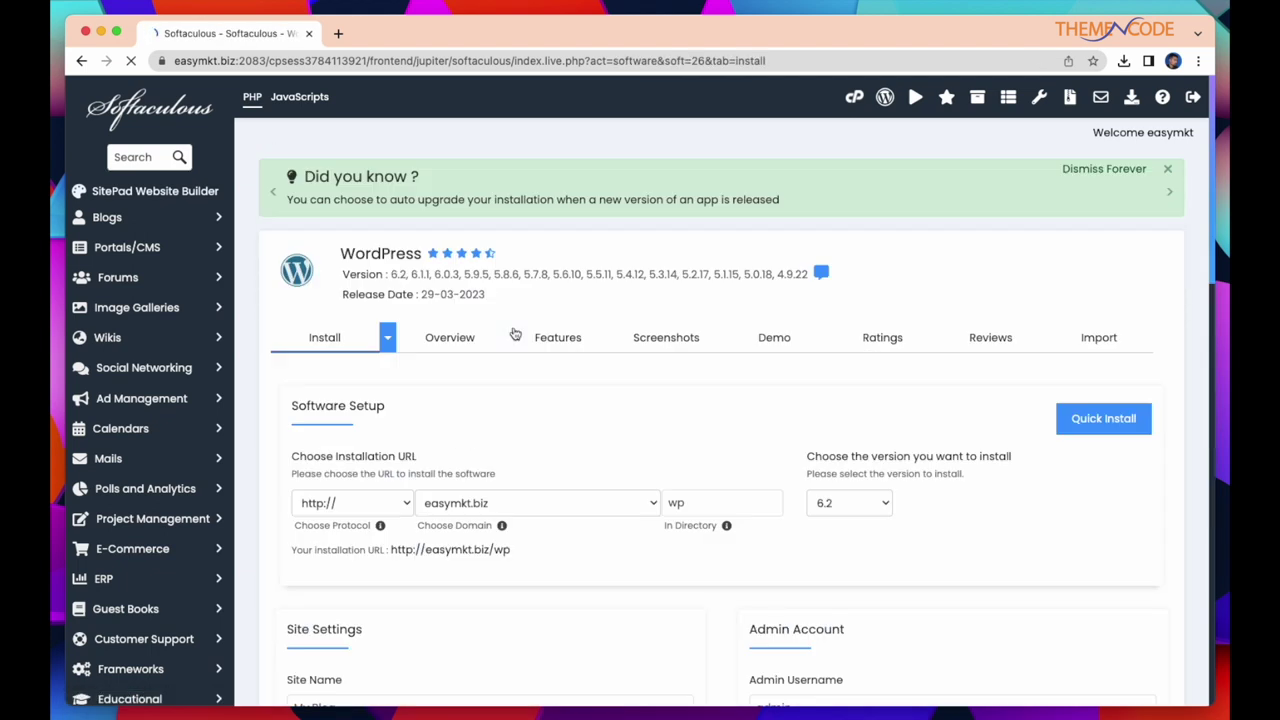
scroll(515, 333, "down", 3)
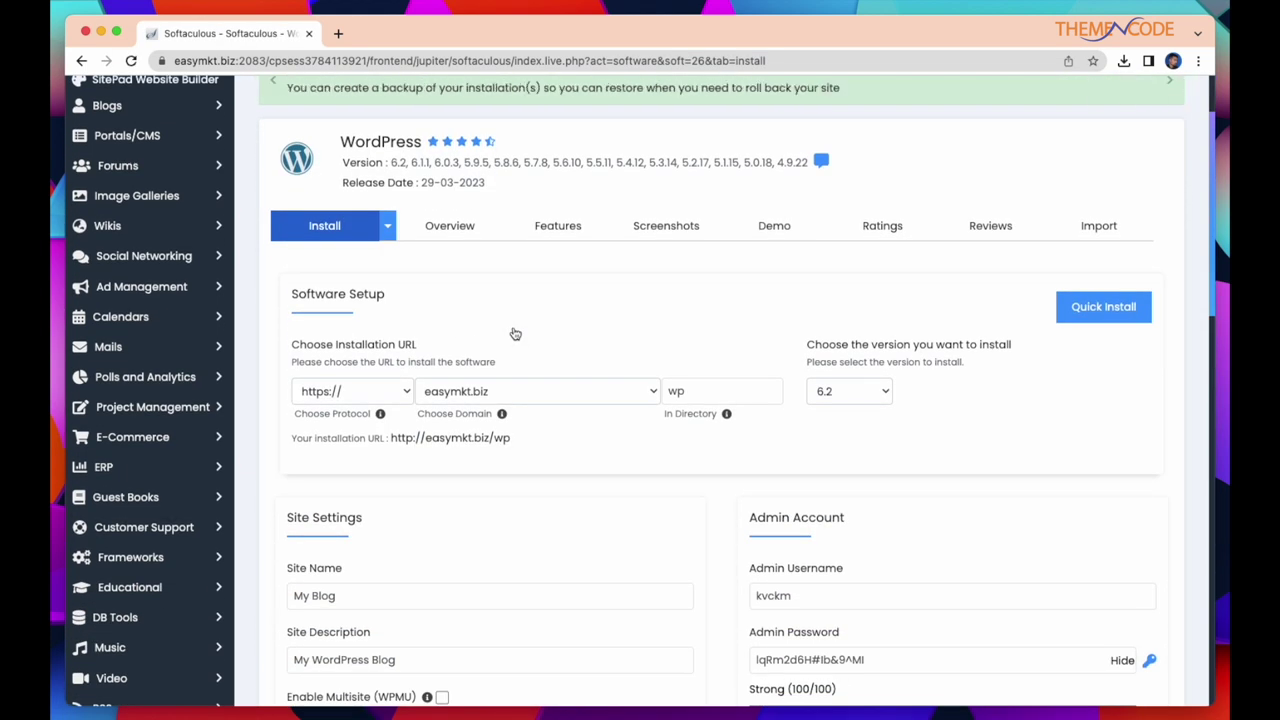
left_click(404, 393)
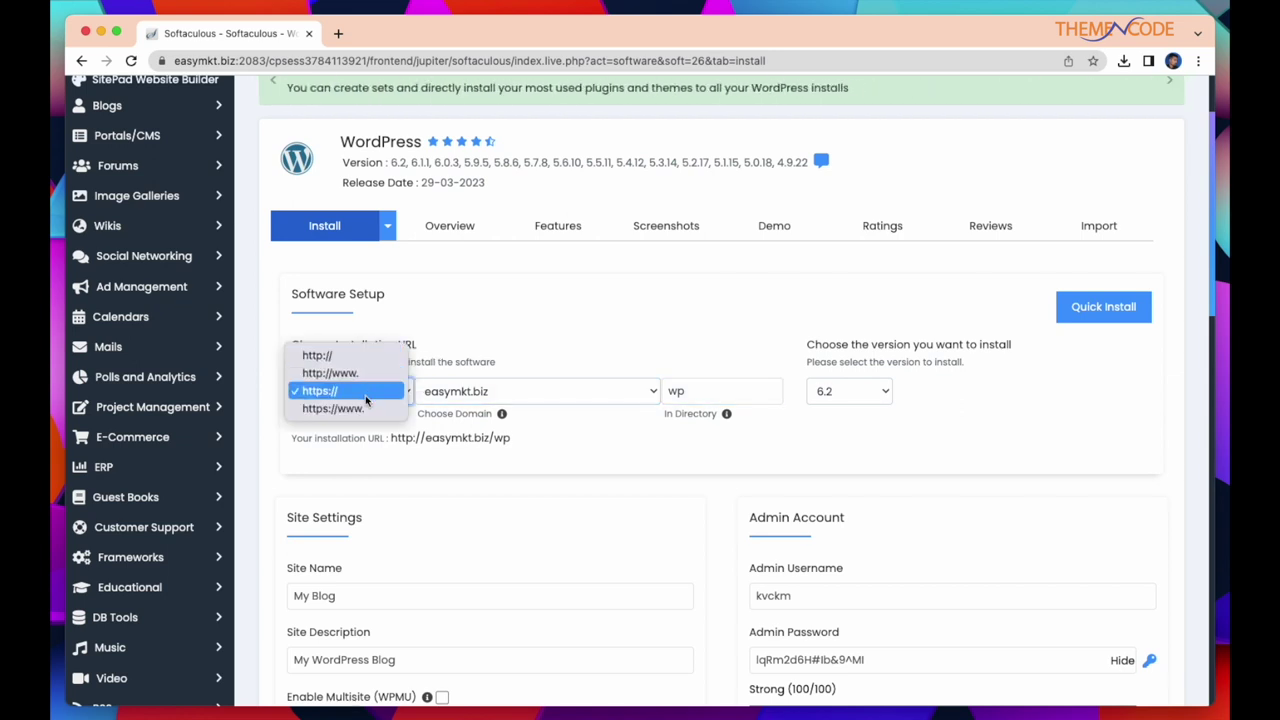
left_click(367, 394)
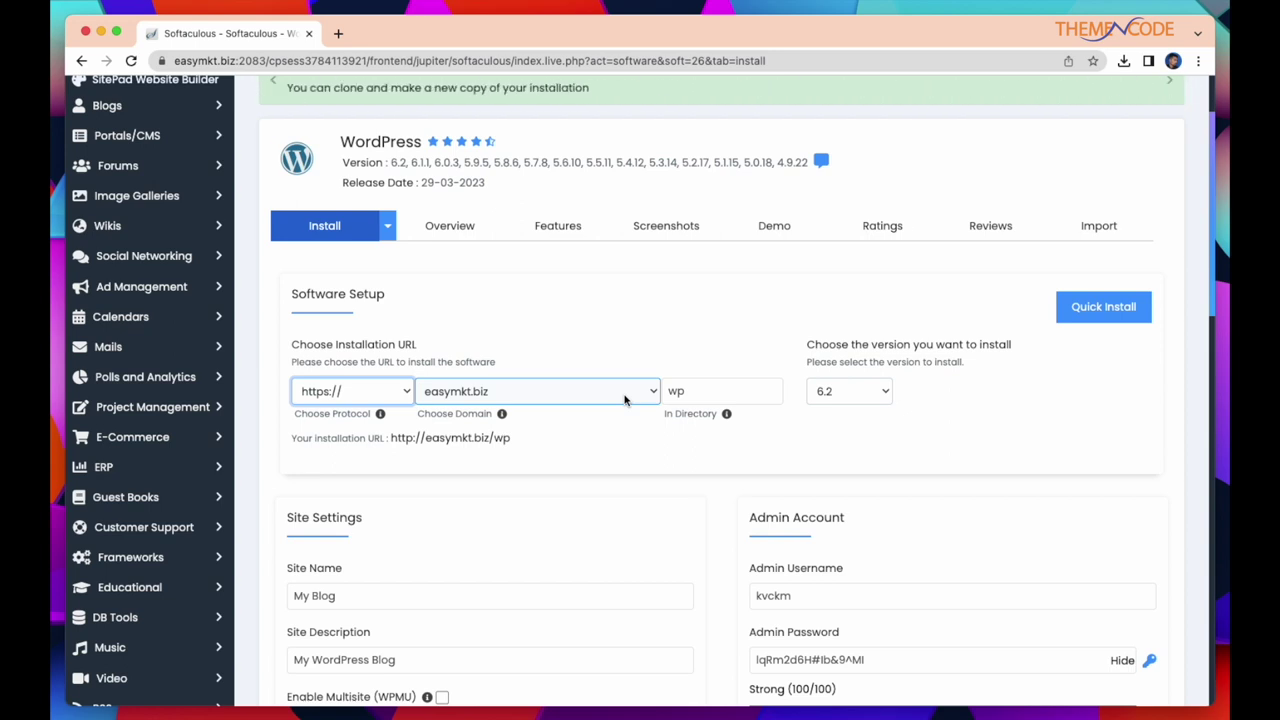
left_click(721, 396)
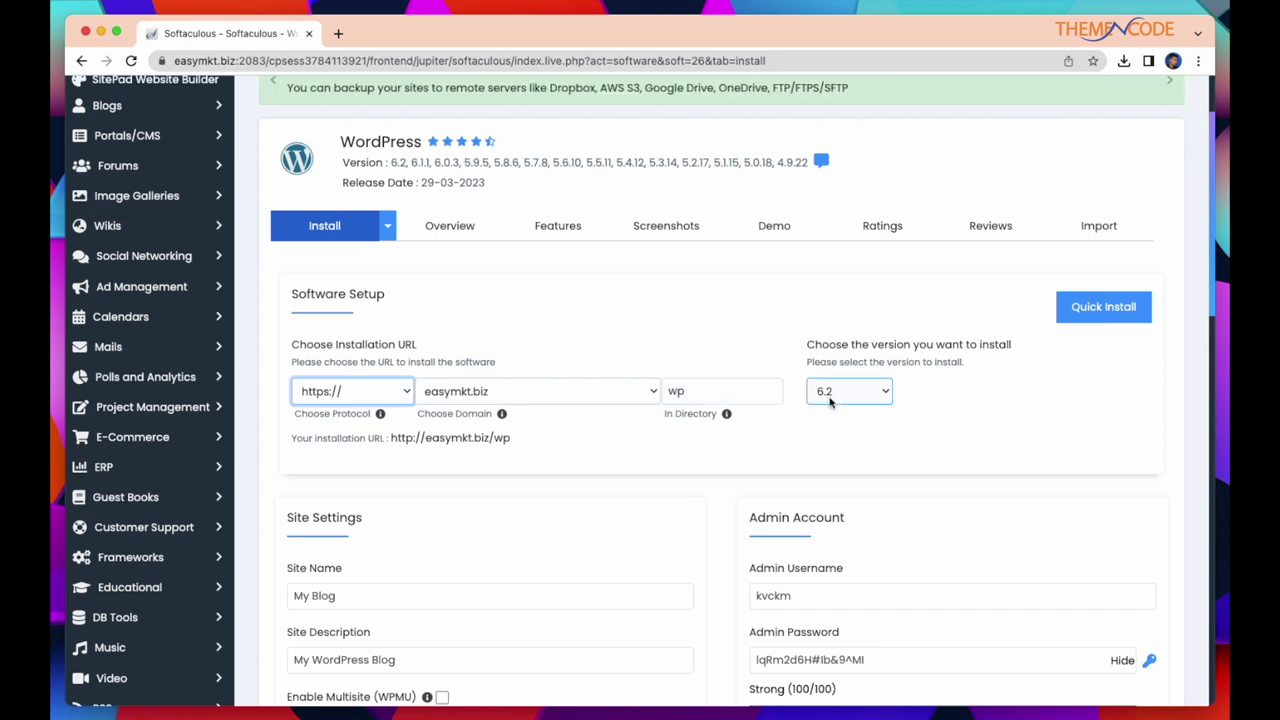
Step: Review the site name My Blog and the site description, leaving both unchanged
scroll(830, 400, "down", 3)
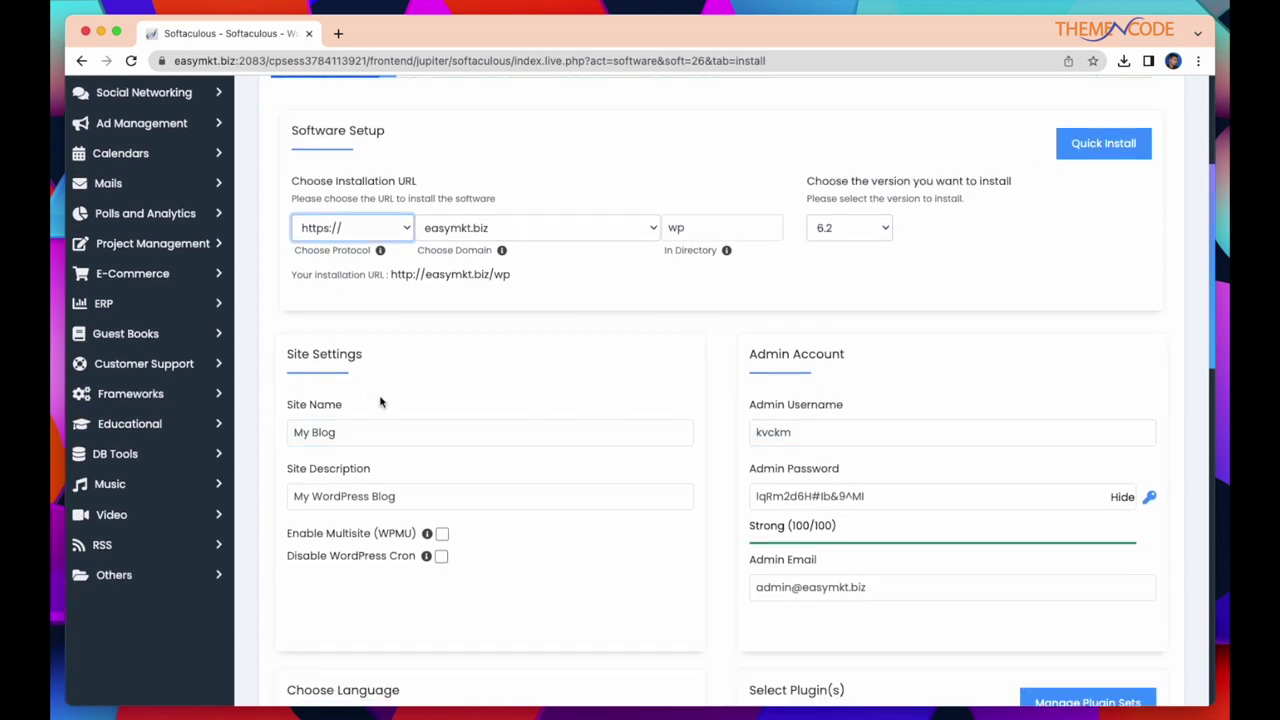
left_click(320, 432)
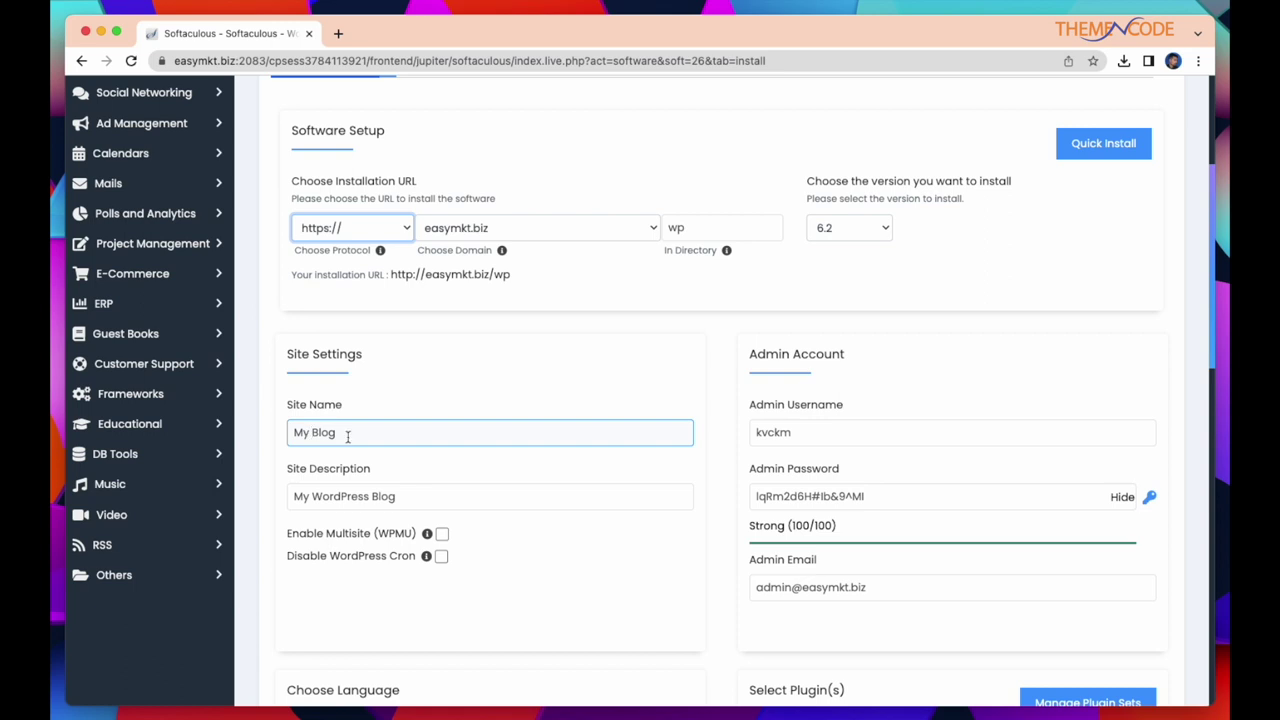
left_click(356, 470)
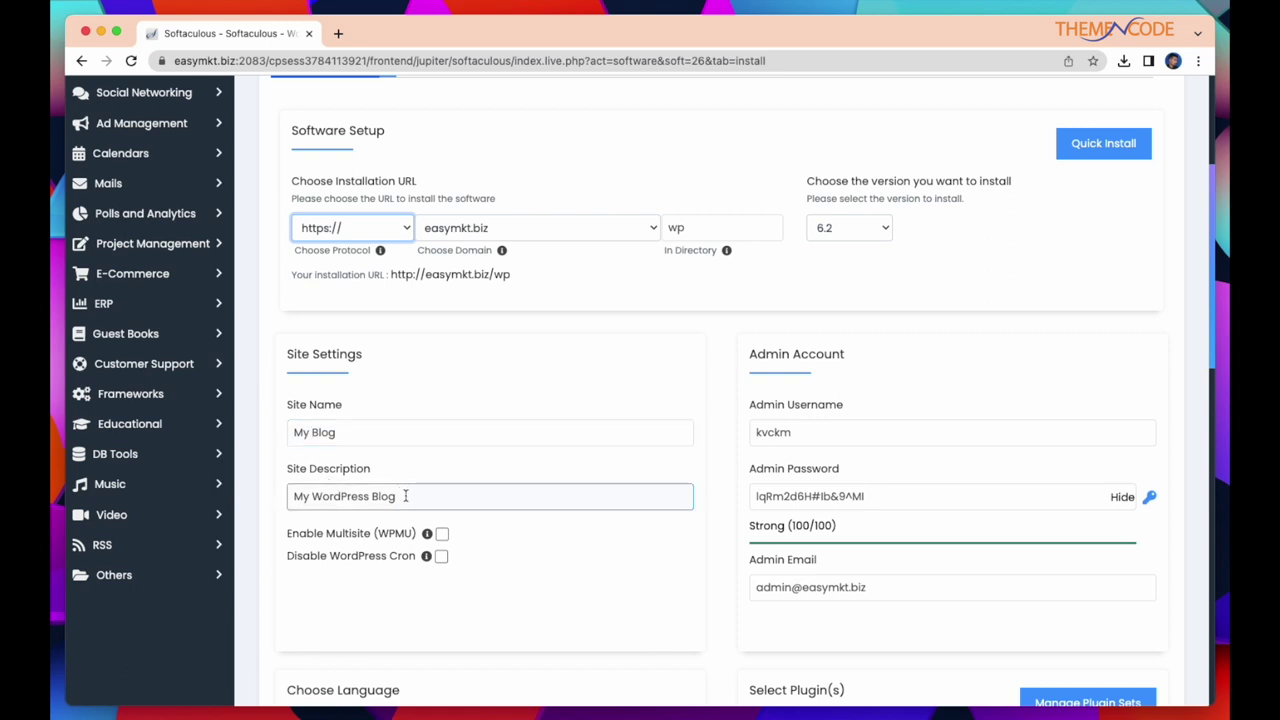
left_click(880, 477)
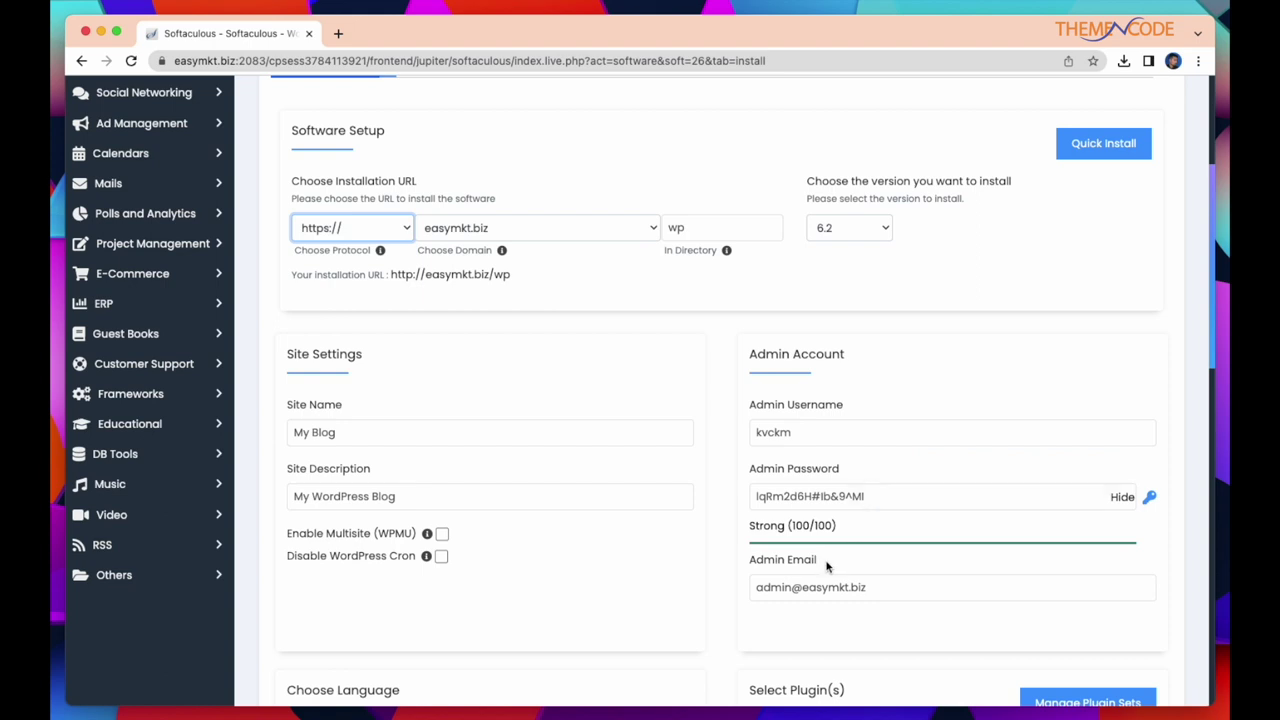
Step: Replace the admin username, password and e-mail with the owner's own account details
left_click(843, 434)
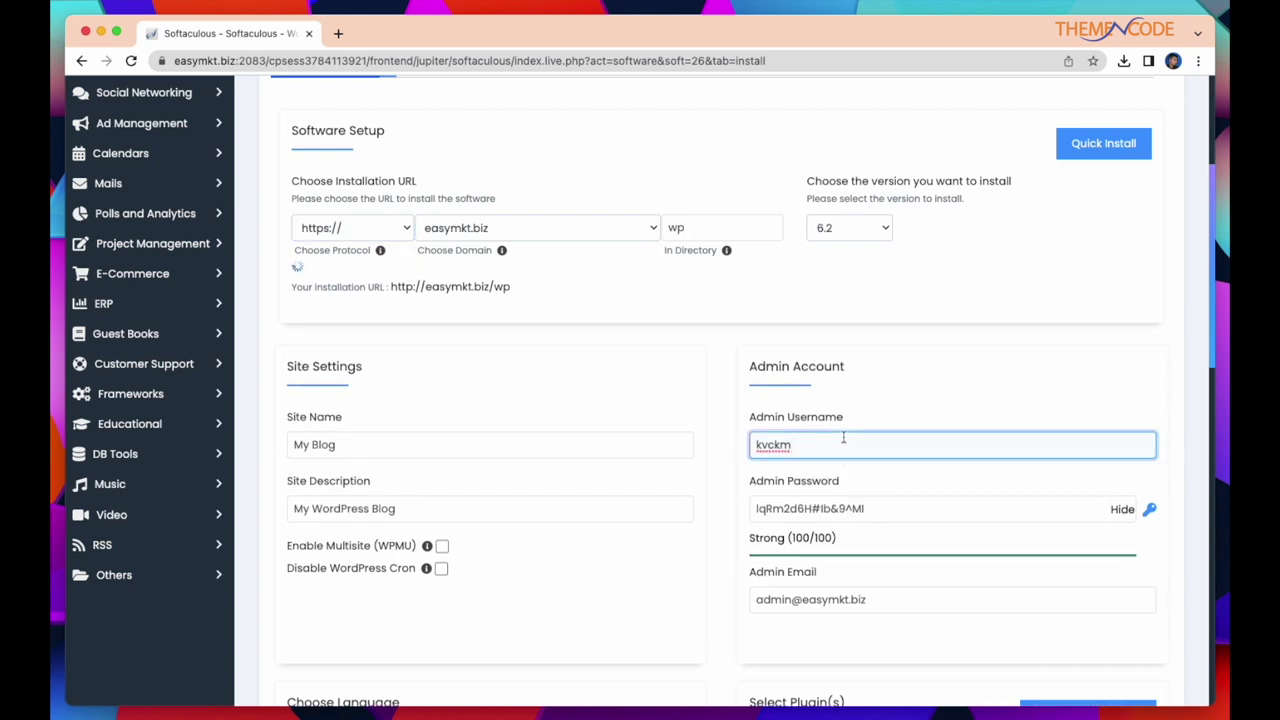
key("BackSpace")
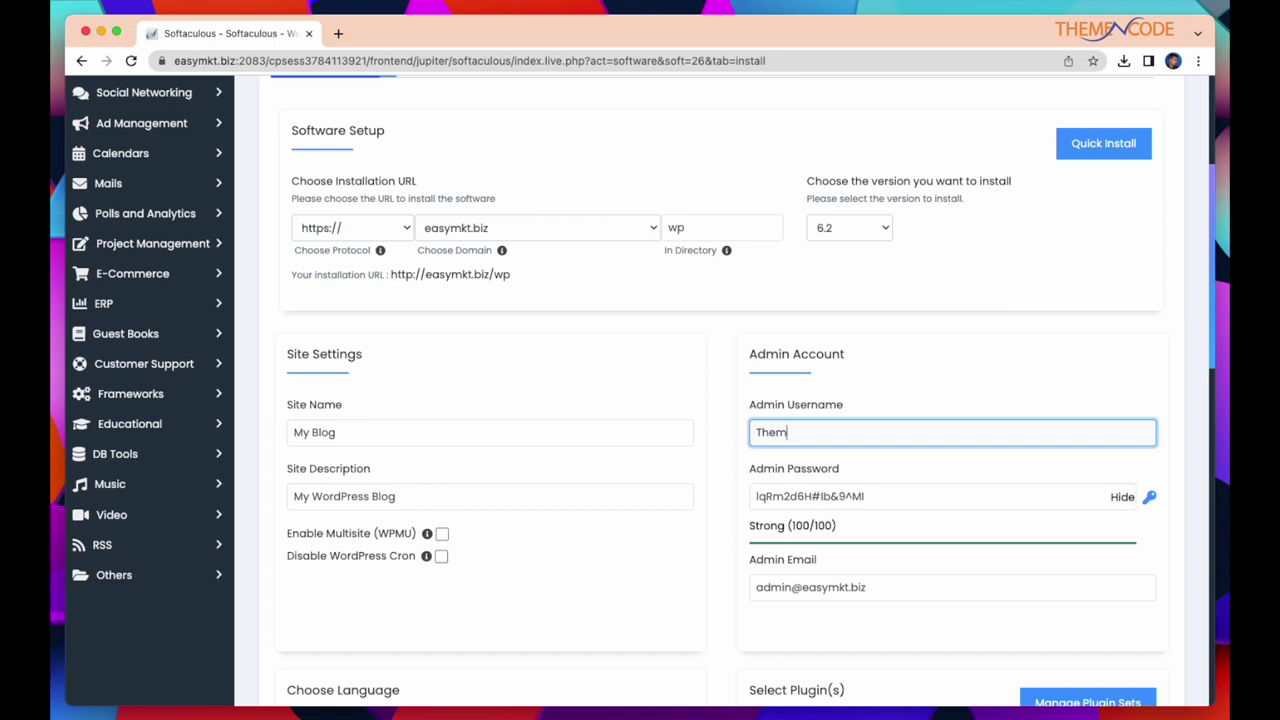
left_click(877, 493)
key("BackSpace")
key("BackSpace")
key("BackSpace")
key("BackSpace")
key("BackSpace")
key("BackSpace")
key("BackSpace")
key("BackSpace")
key("BackSpace")
key("BackSpace")
key("BackSpace")
key("BackSpace")
key("BackSpace")
key("BackSpace")
key("BackSpace")
key("BackSpace")
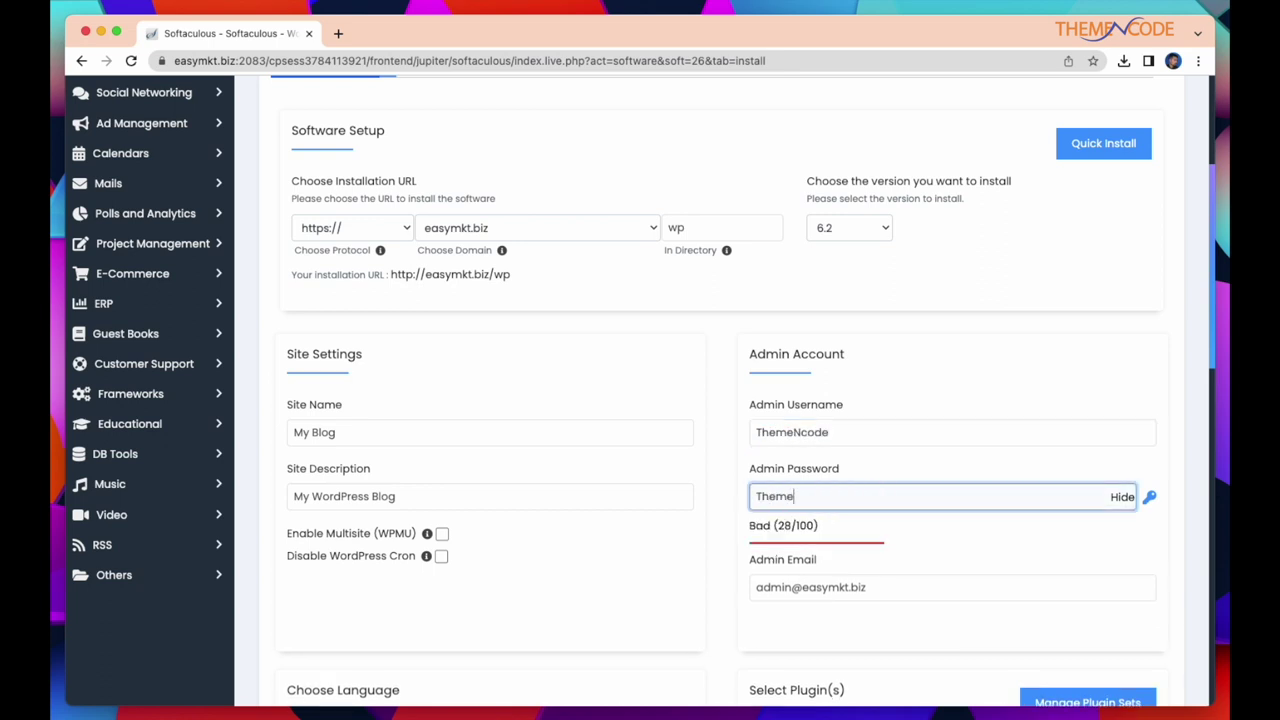
key("Tab")
scroll(878, 493, "down", 1)
key("BackSpace")
key("BackSpace")
key("BackSpace")
key("BackSpace")
key("BackSpace")
key("BackSpace")
key("BackSpace")
key("BackSpace")
key("BackSpace")
key("BackSpace")
key("BackSpace")
key("BackSpace")
key("BackSpace")
key("BackSpace")
key("BackSpace")
key("BackSpace")
key("BackSpace")
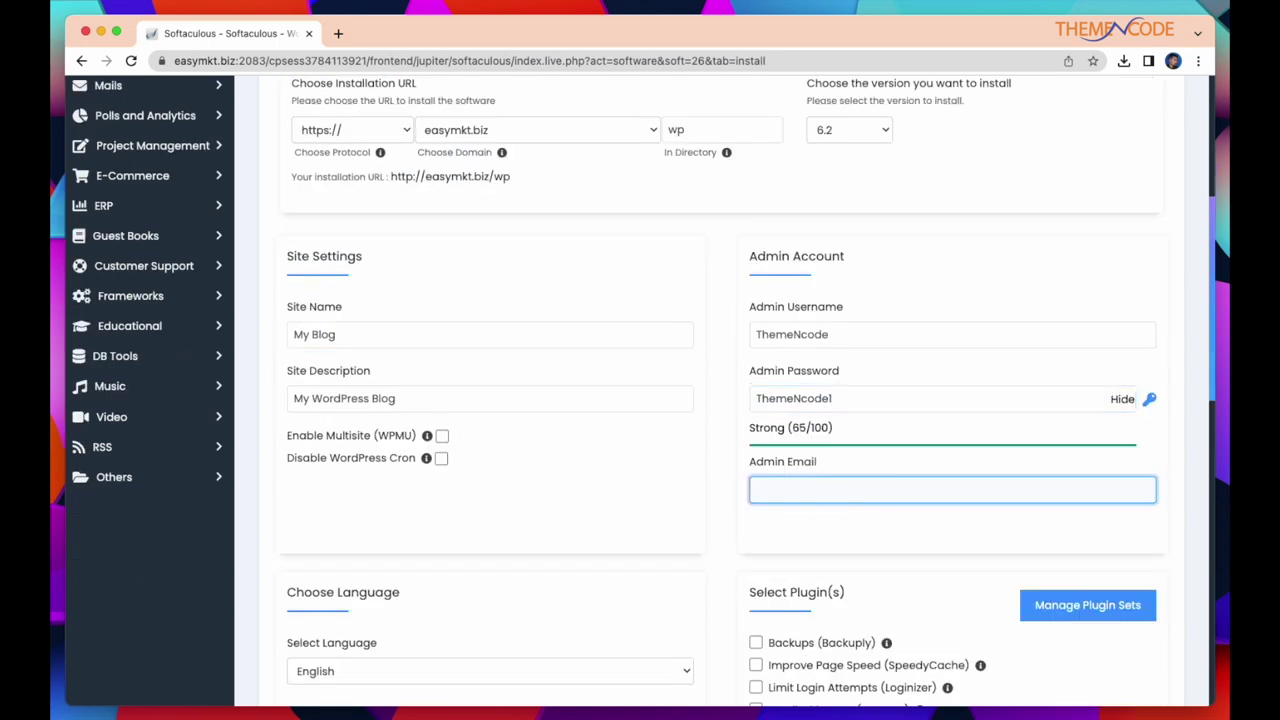
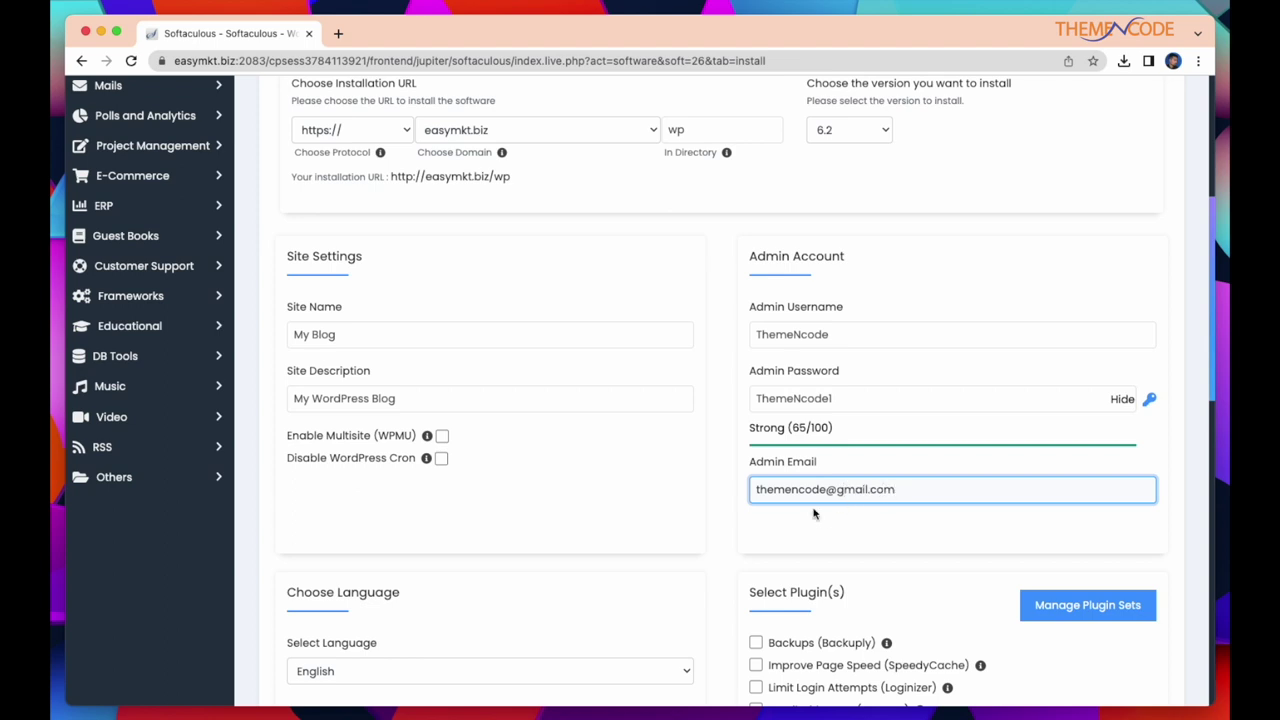
scroll(822, 519, "down", 1)
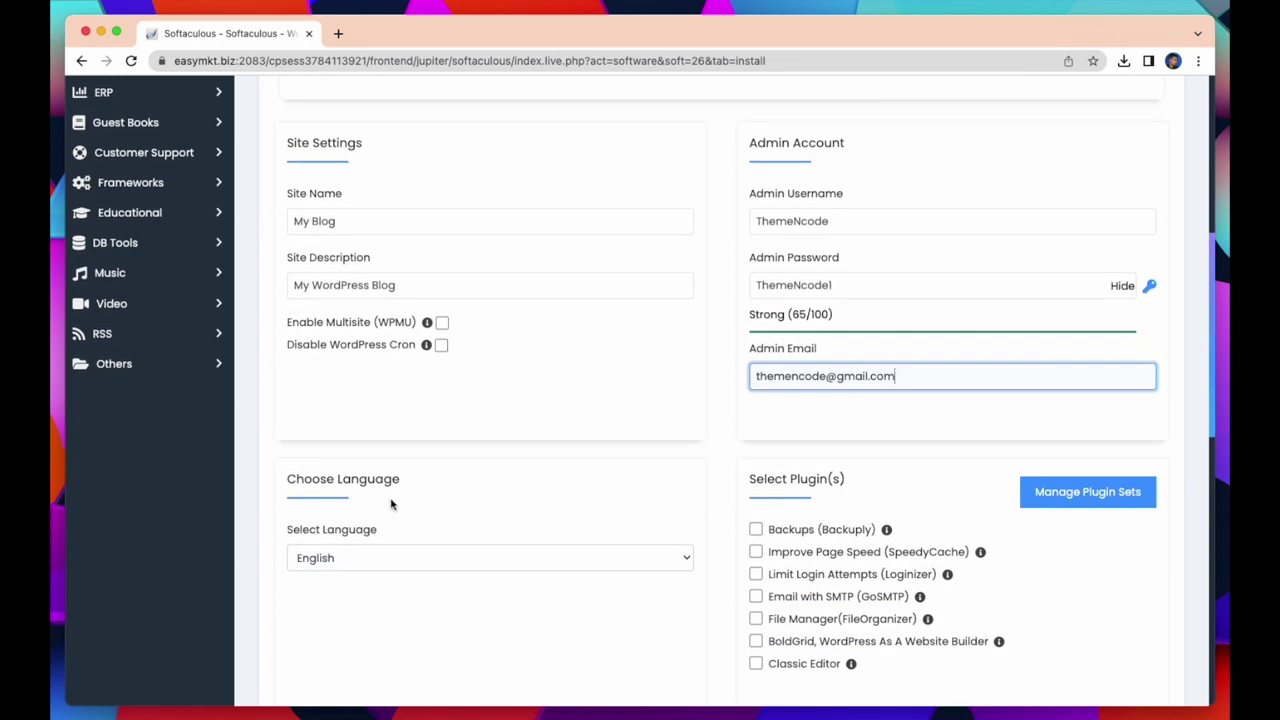
Step: Expand Advanced Options and review database wp20, table prefix wpls_ and minor-version auto-upgrades
scroll(400, 510, "down", 3)
key("Tab")
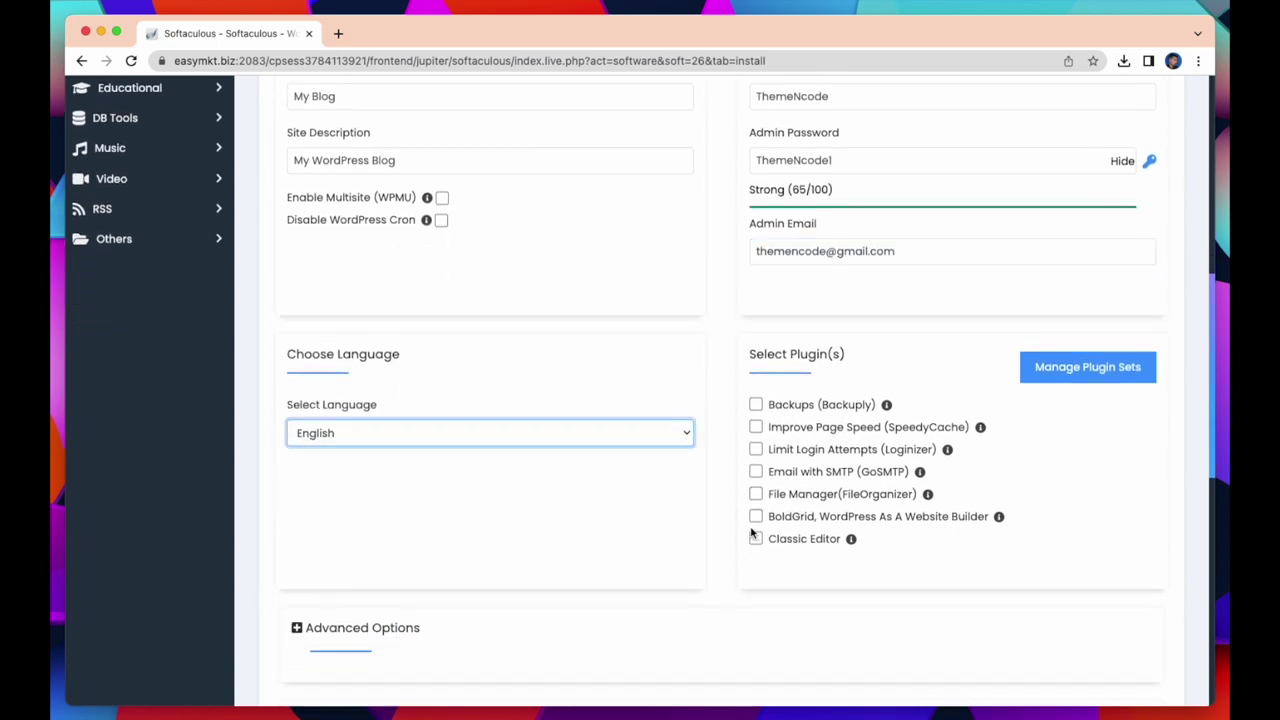
scroll(753, 533, "down", 3)
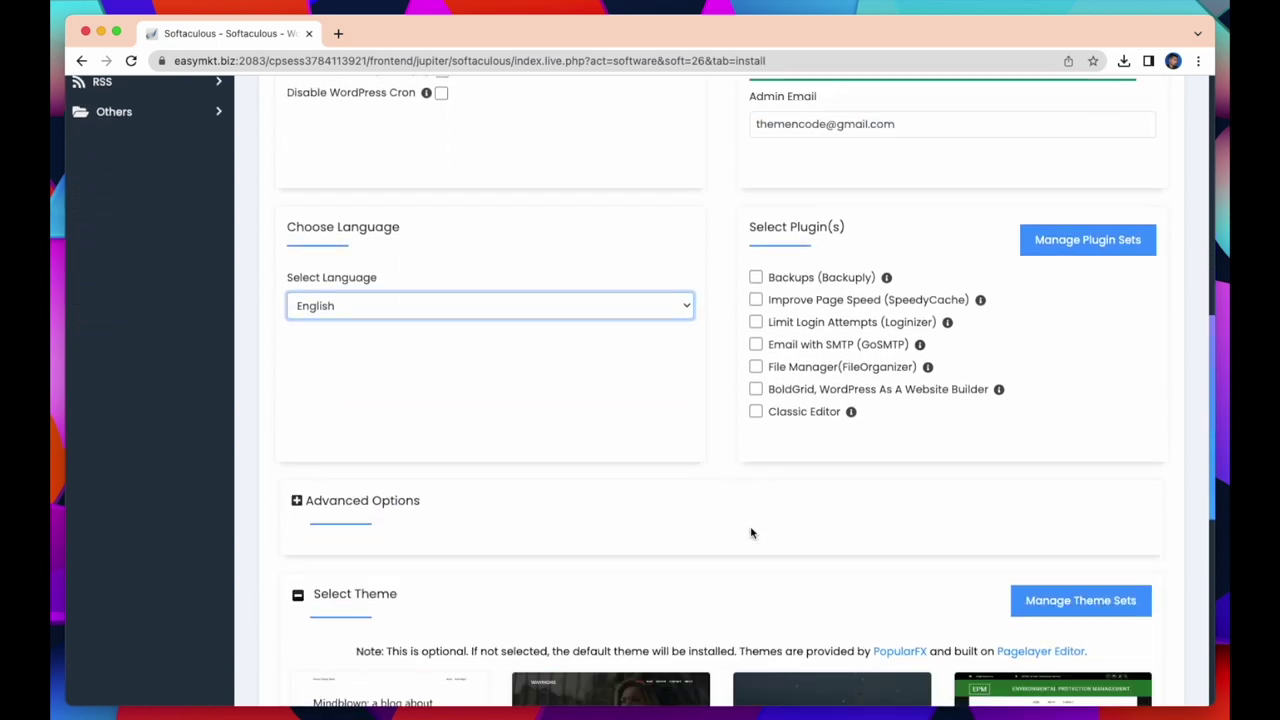
left_click(354, 504)
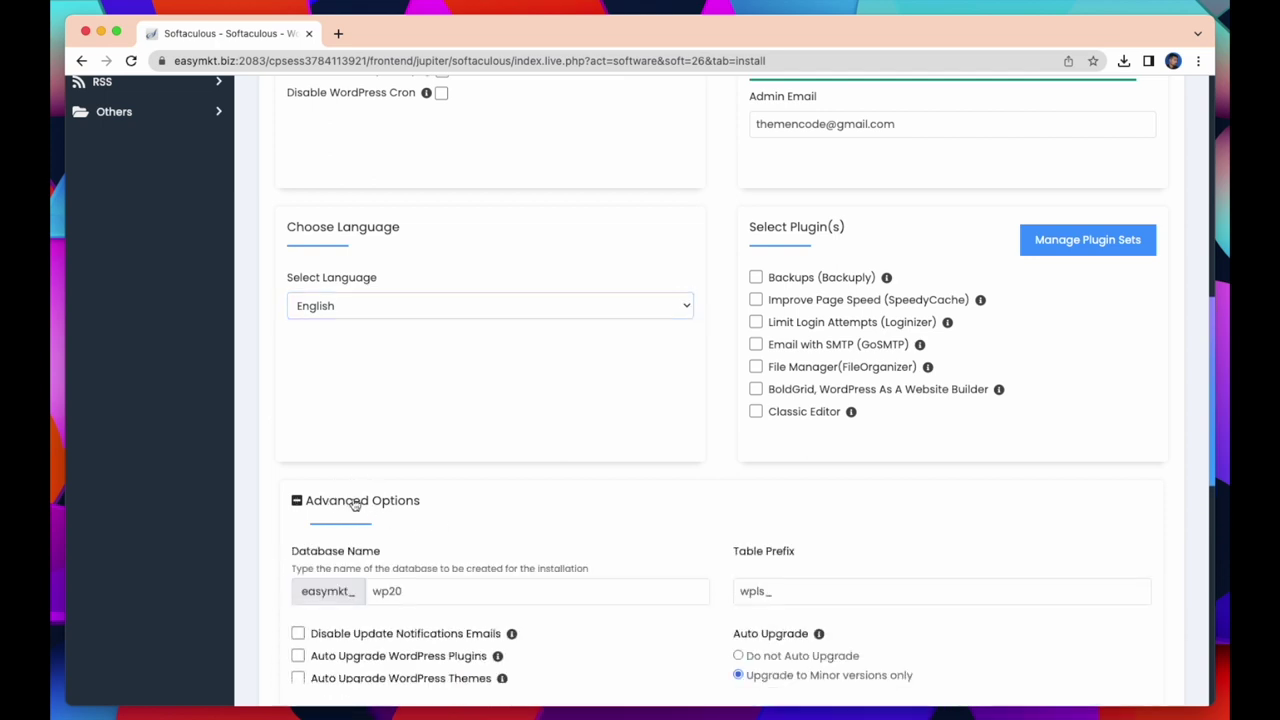
scroll(479, 550, "down", 2)
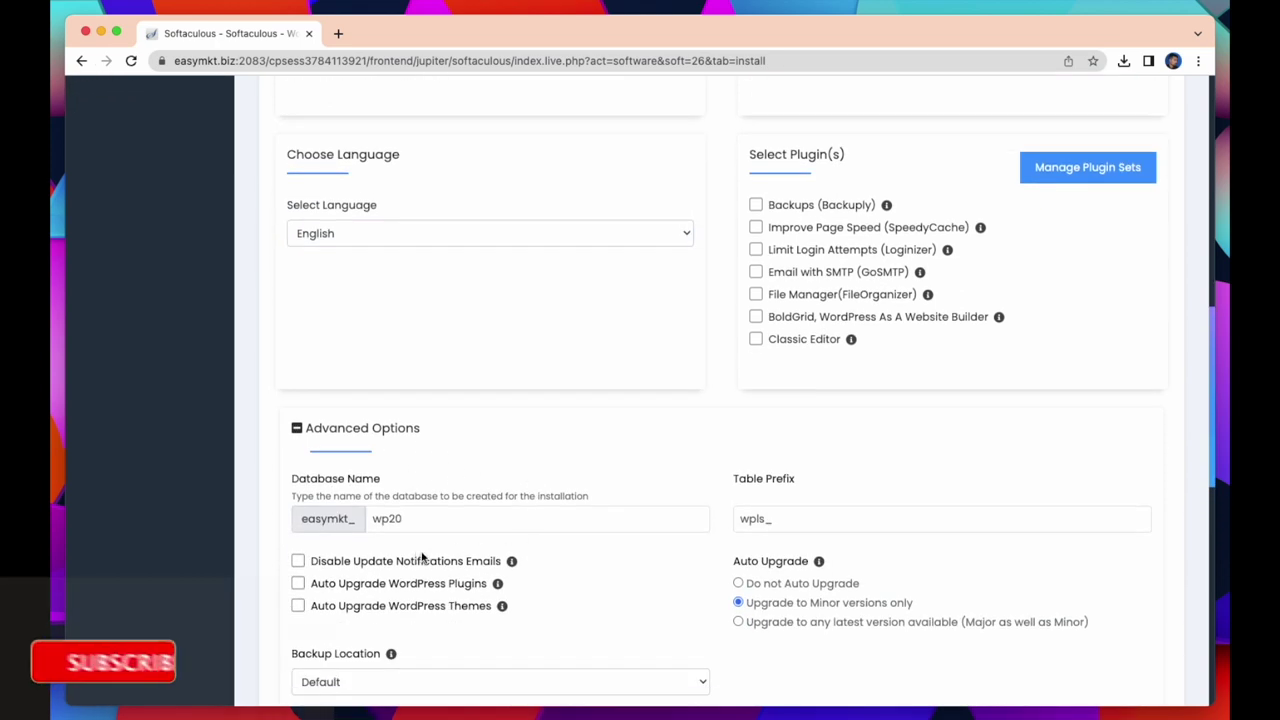
scroll(789, 491, "down", 2)
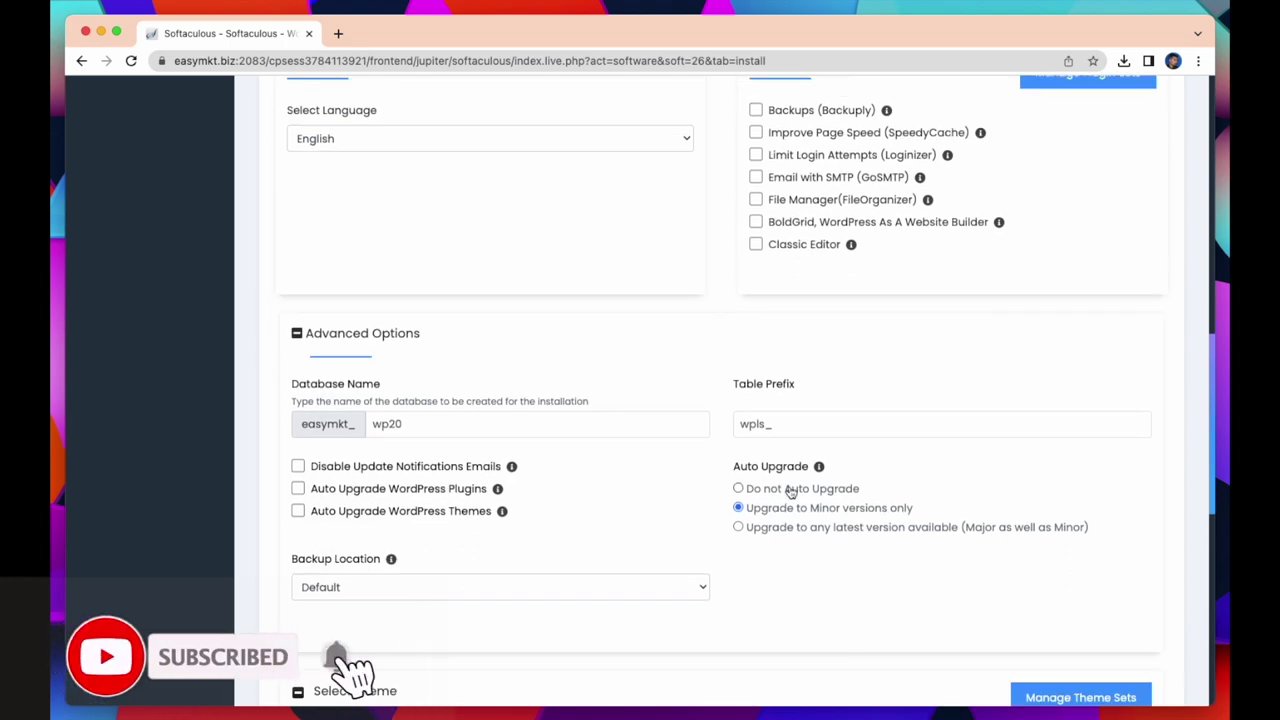
scroll(663, 545, "down", 1)
scroll(663, 545, "down", 5)
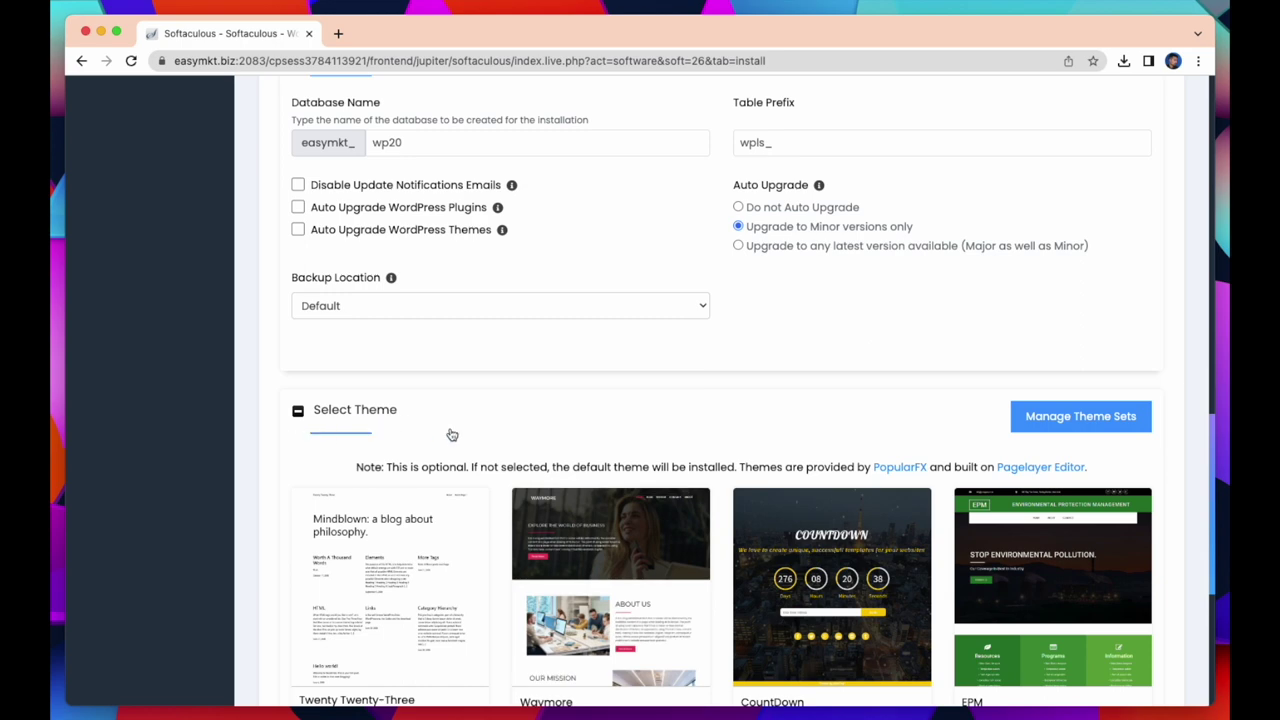
scroll(908, 546, "down", 5)
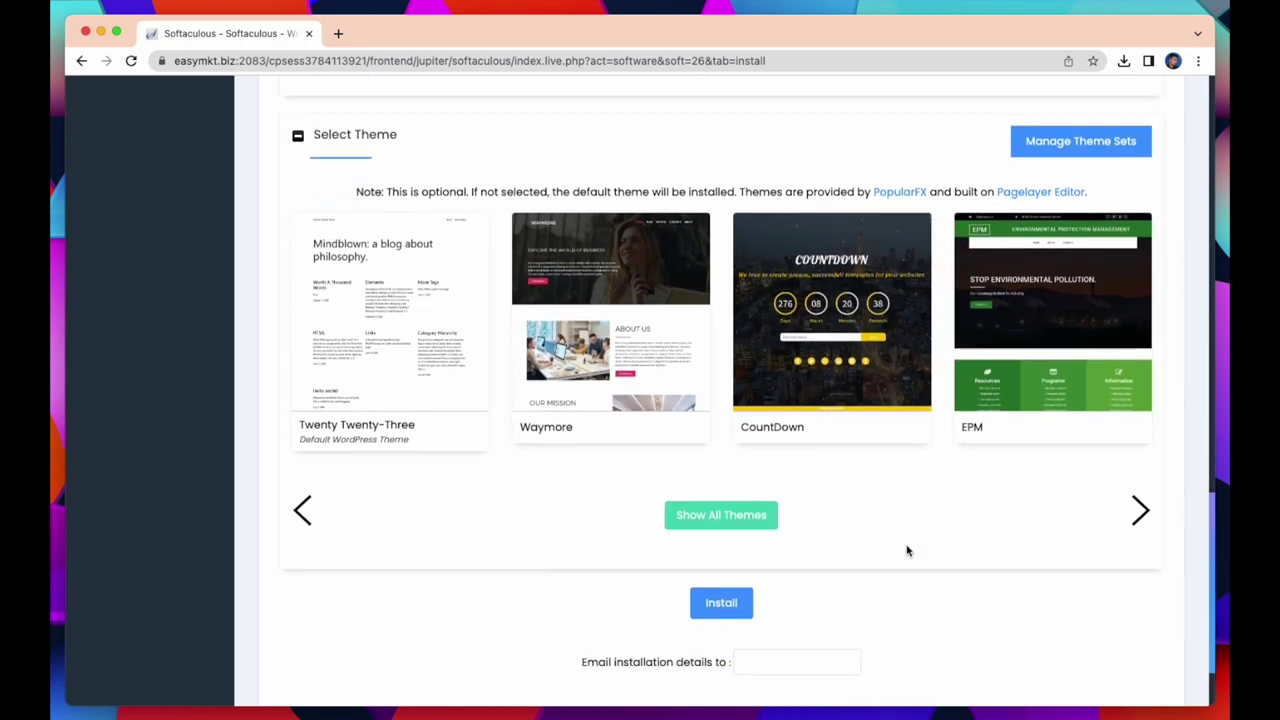
scroll(908, 550, "down", 2)
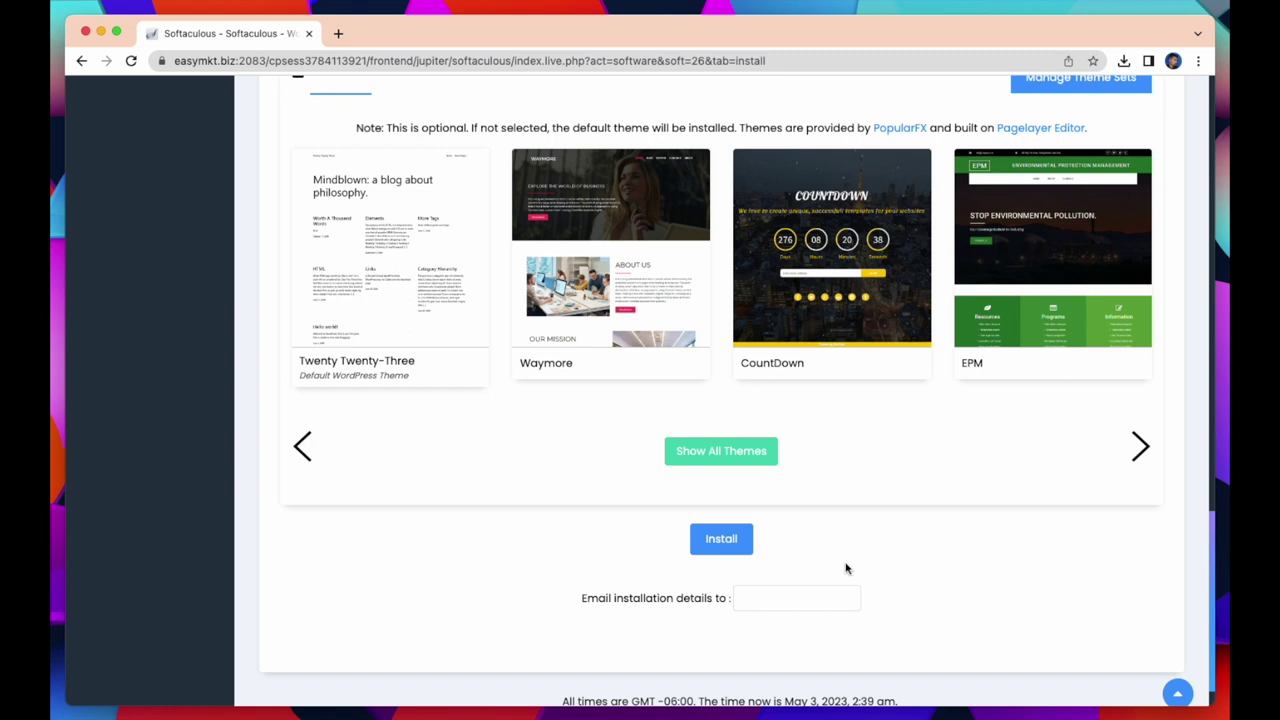
Step: Paste the admin e-mail into the 'Email installation details to' field
scroll(714, 588, "down", 1)
left_click(787, 550)
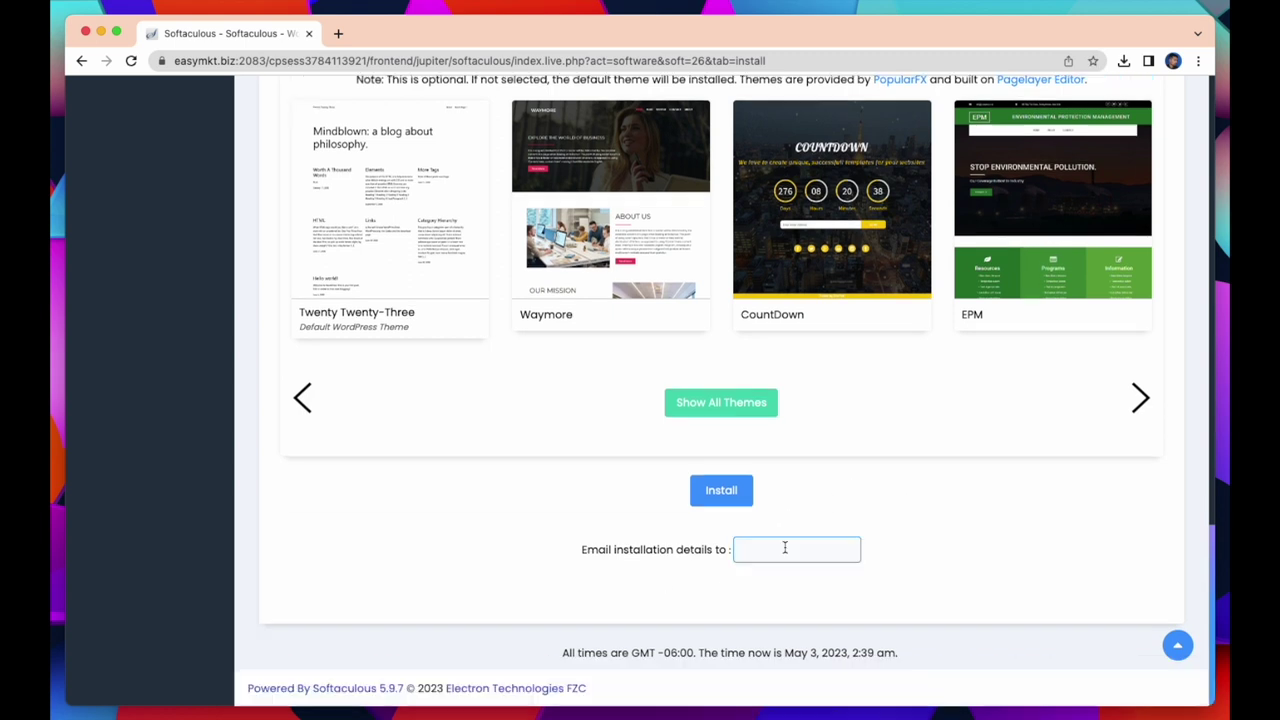
right_click(787, 552)
left_click(814, 631)
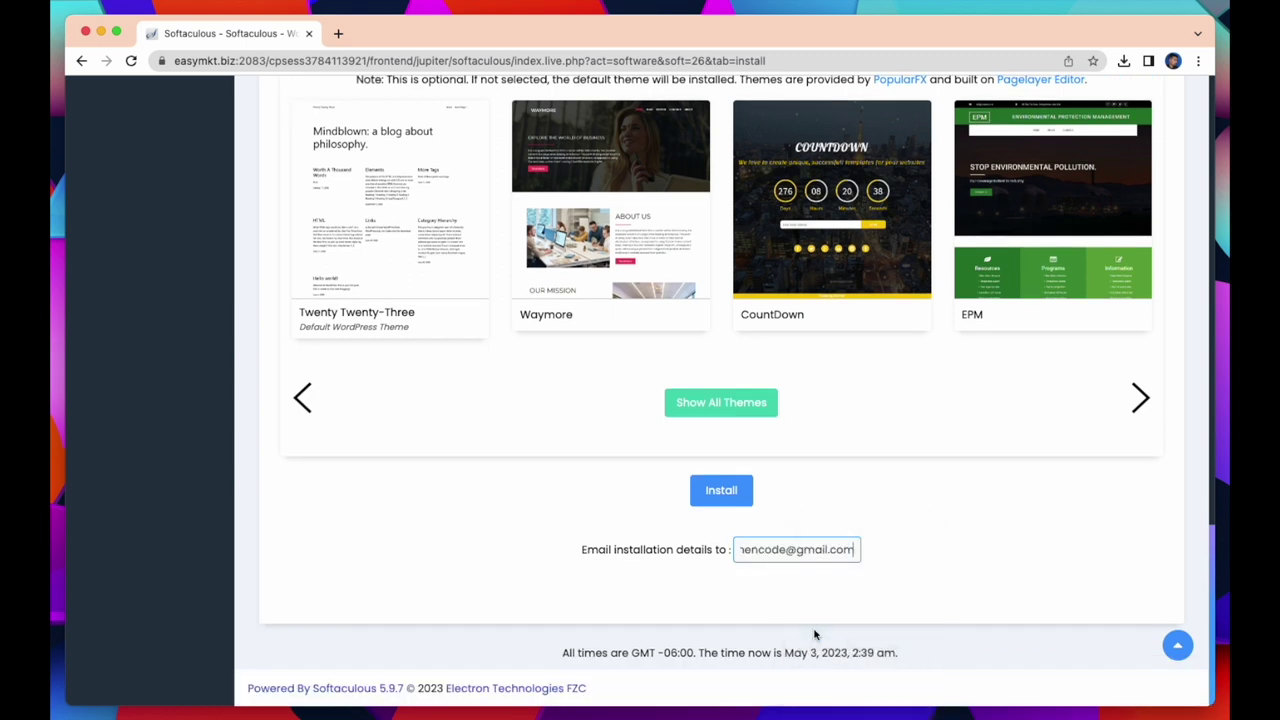
Step: Install WordPress at easymkt.biz/wp and follow the new site's wp-admin link
left_click(724, 490)
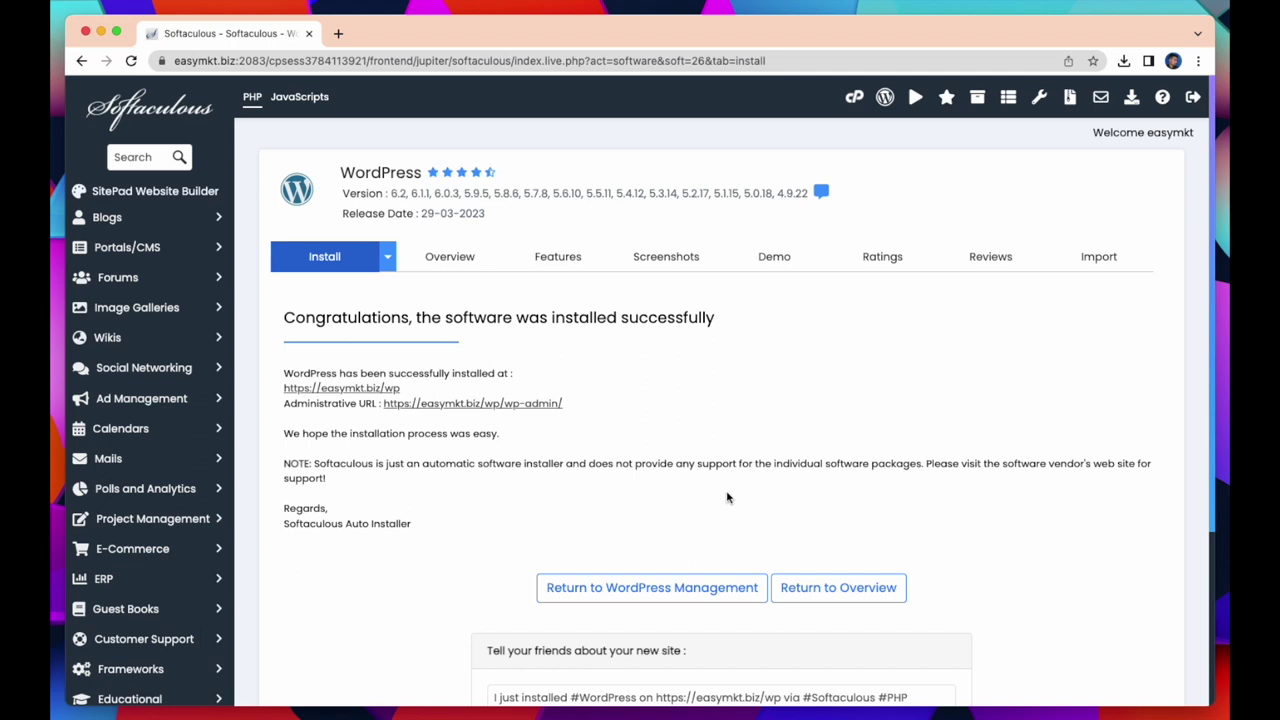
scroll(727, 497, "down", 1)
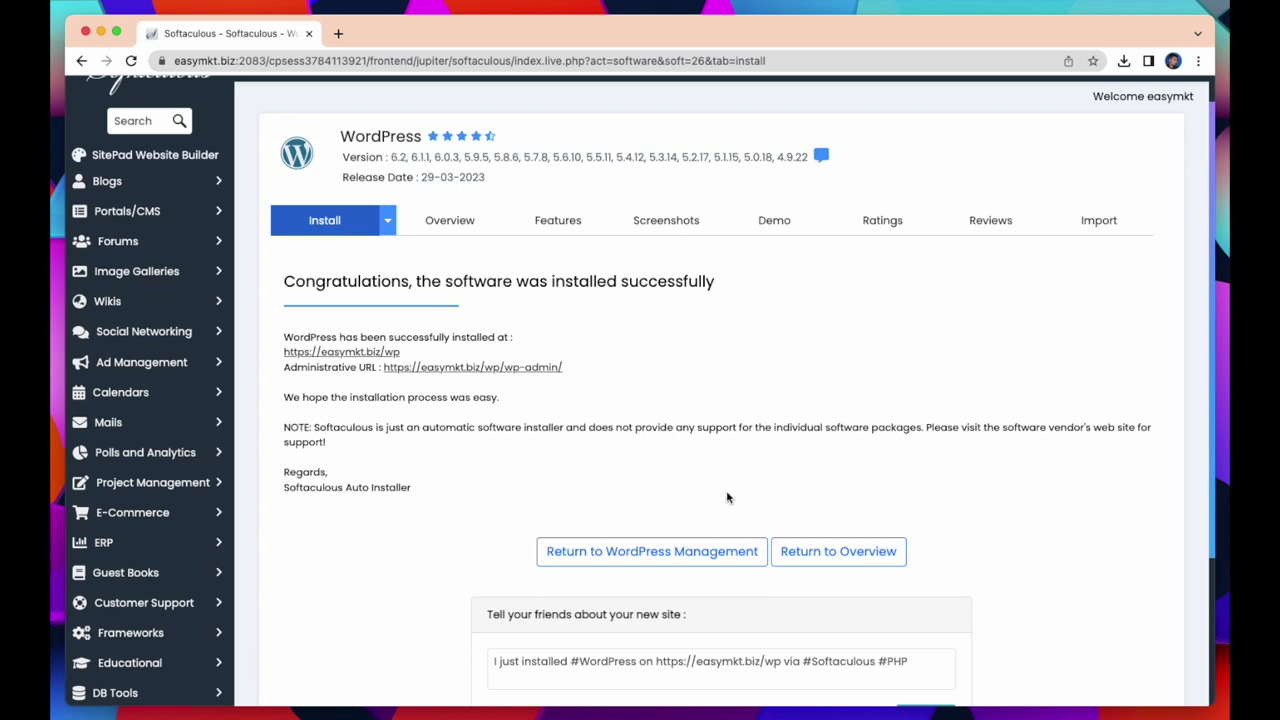
scroll(727, 497, "up", 1)
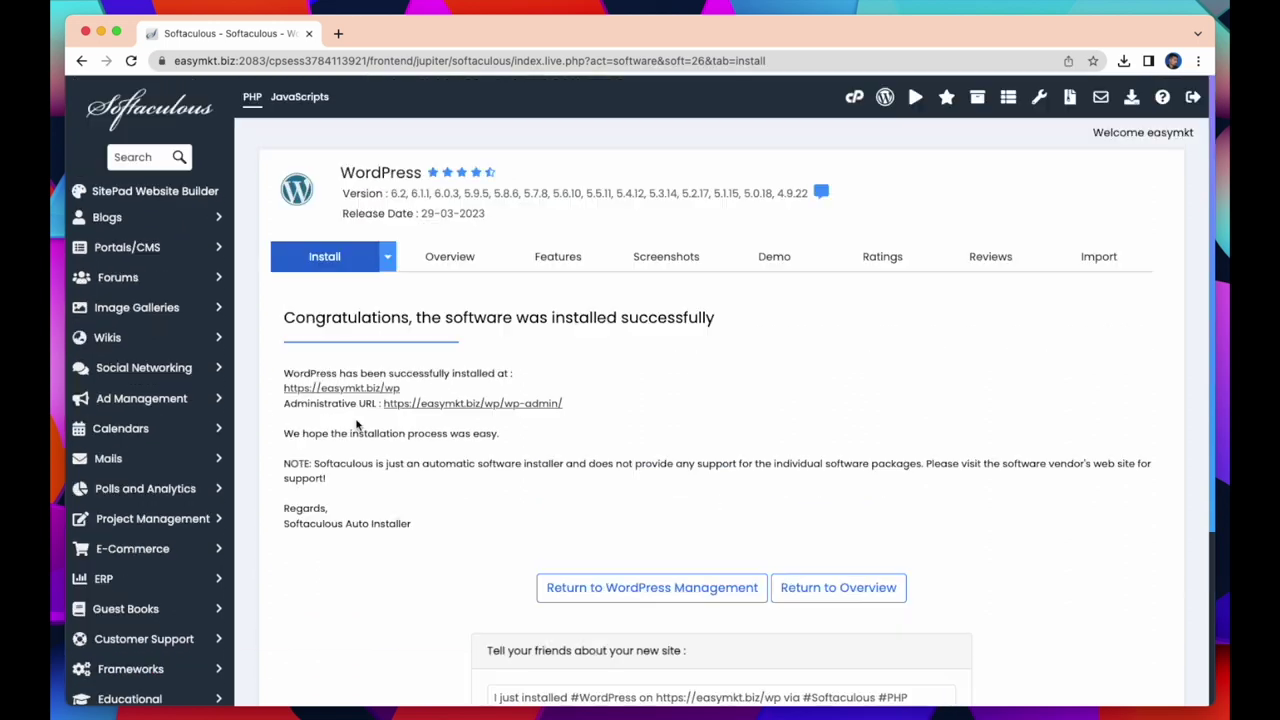
left_click(453, 405)
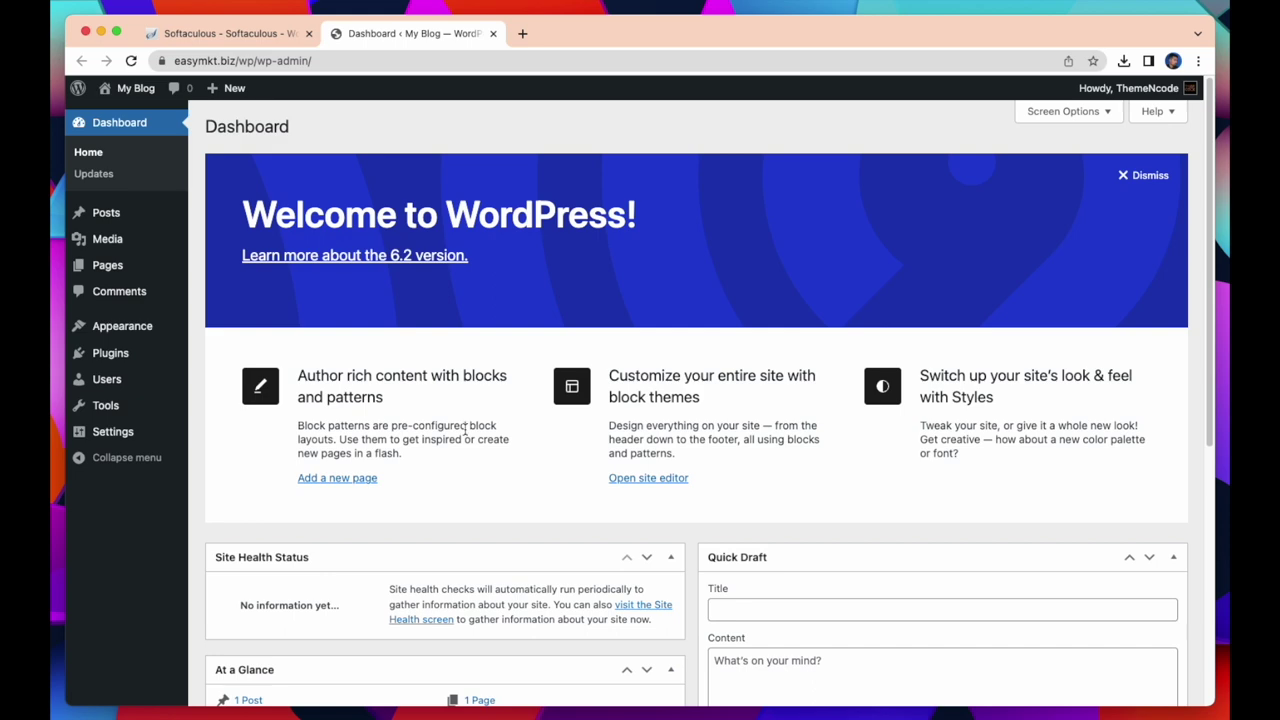
Step: Scroll through the WordPress Dashboard to look over its panels
scroll(465, 429, "down", 5)
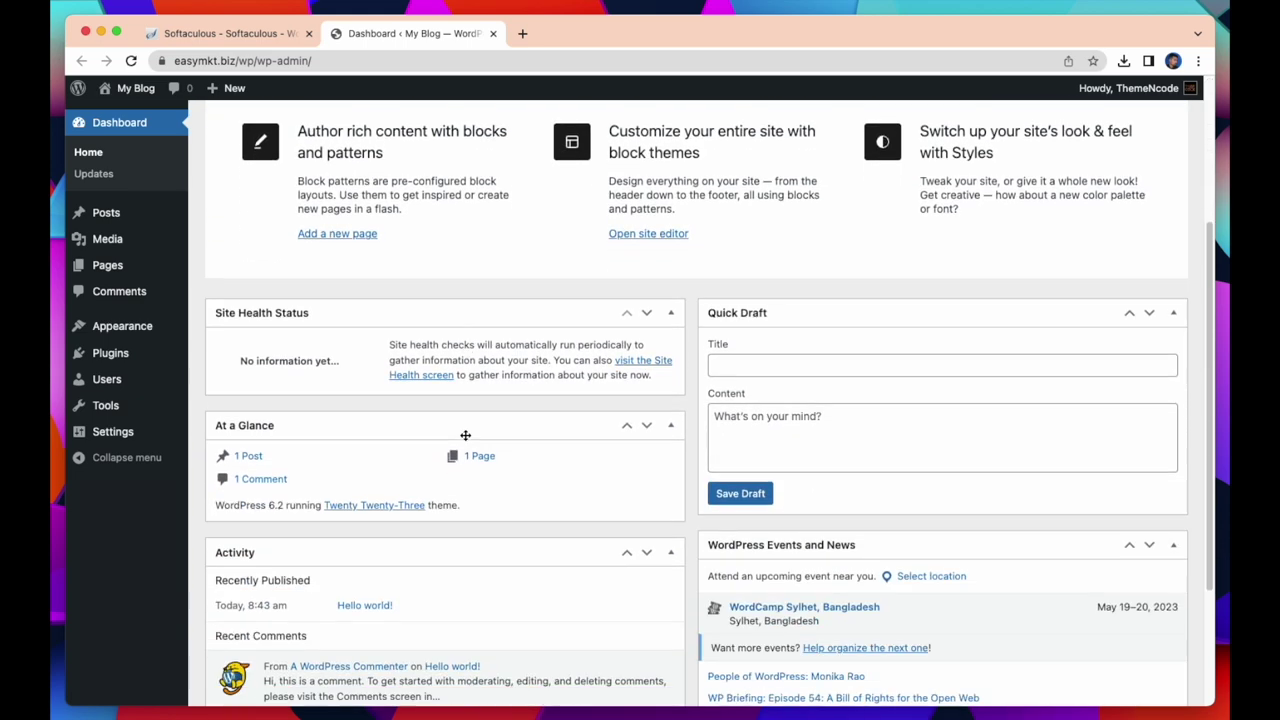
scroll(465, 435, "down", 2)
scroll(465, 437, "up", 7)
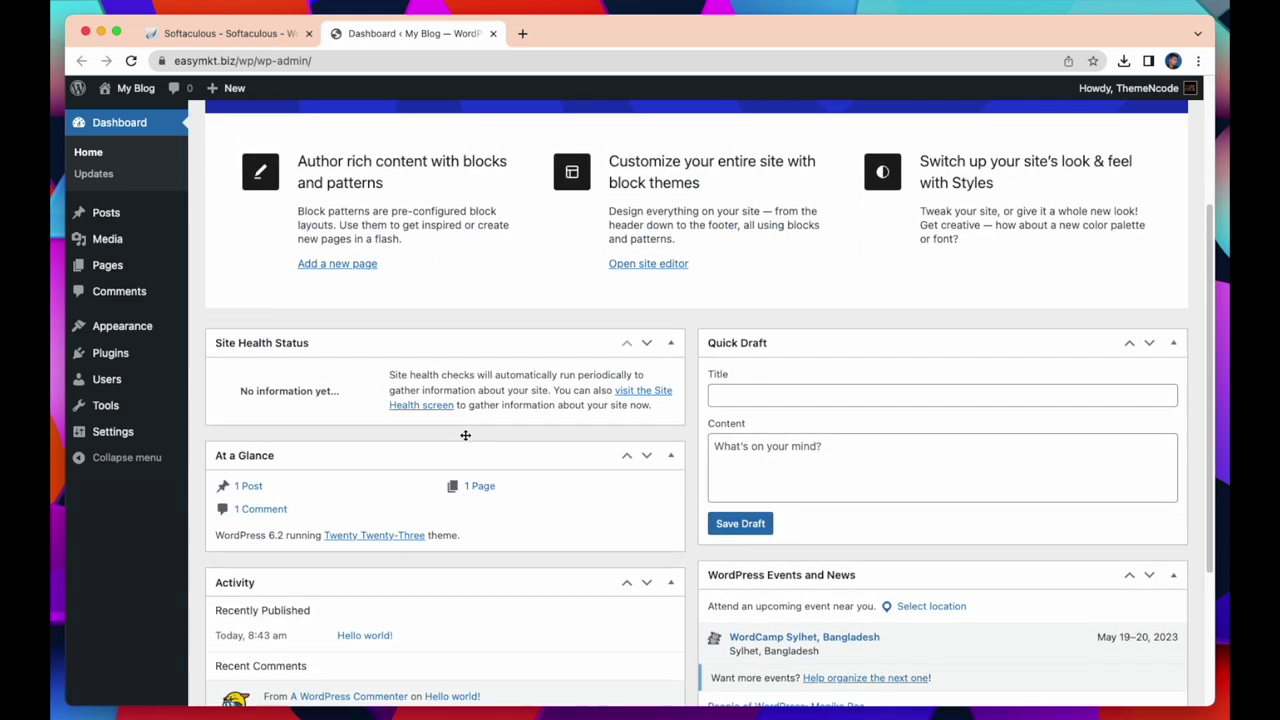
scroll(465, 437, "up", 1)
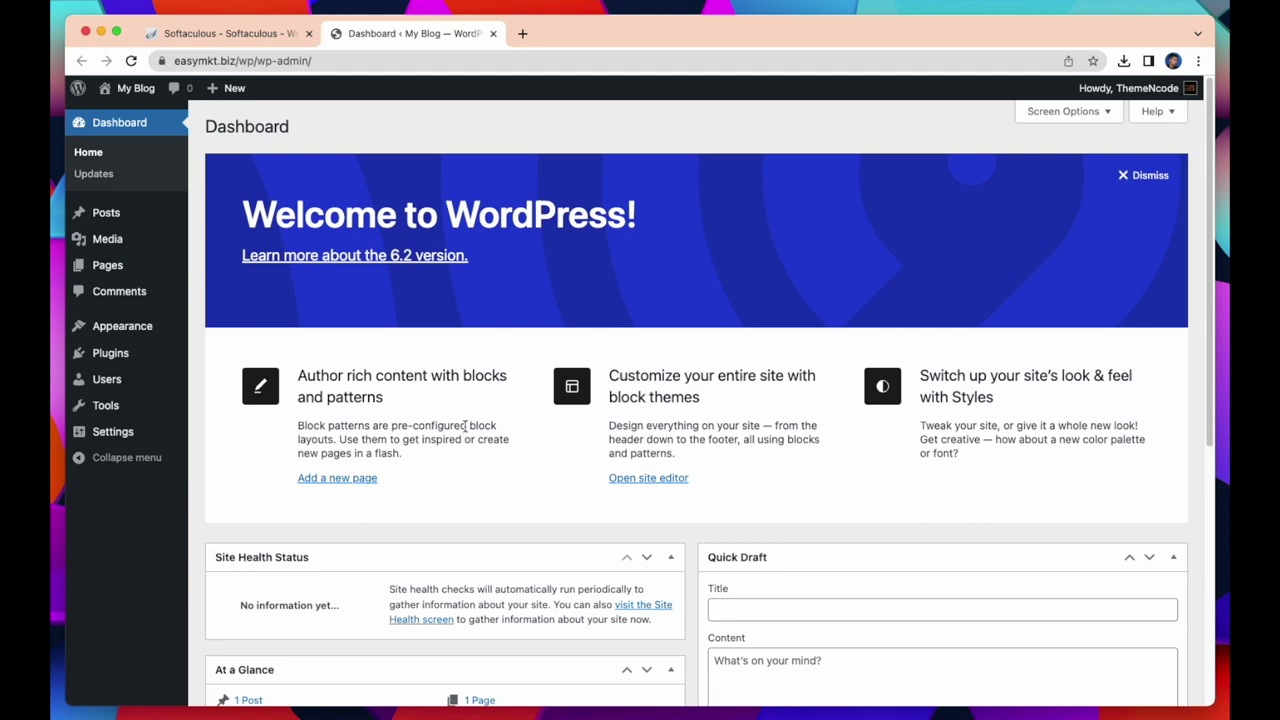
scroll(466, 434, "down", 5)
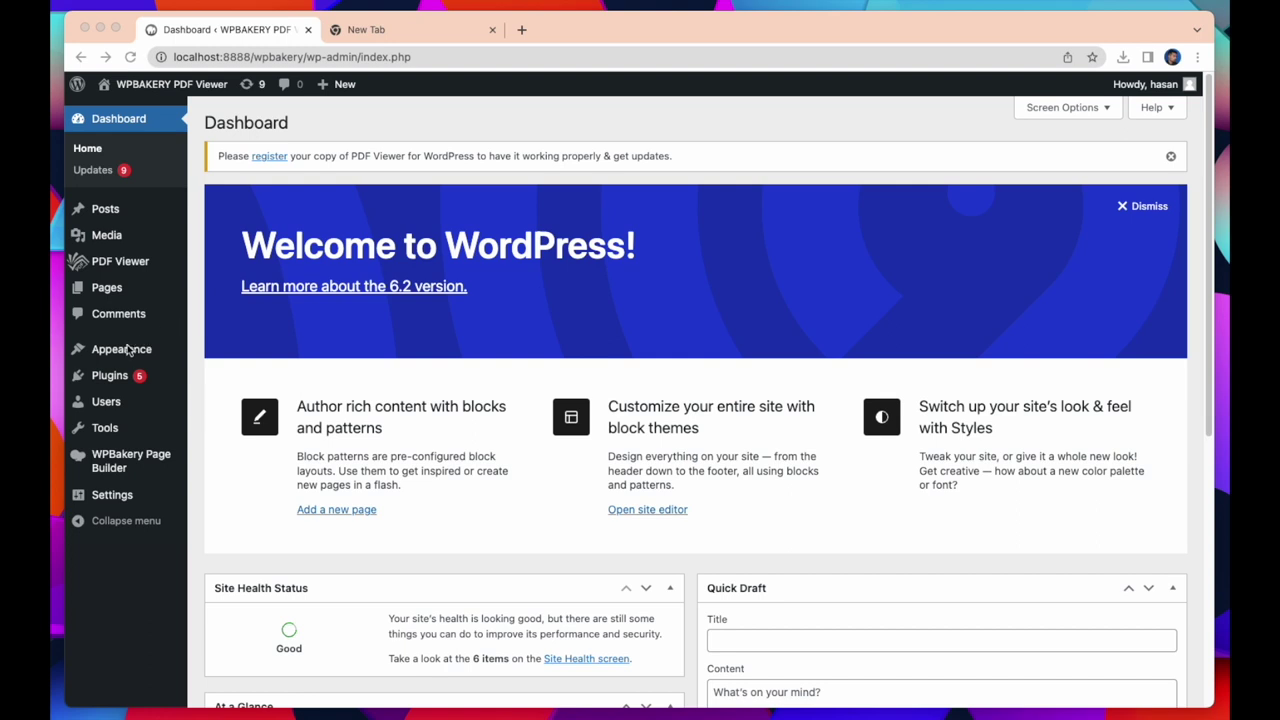
Step: Go to Appearance > Themes and open the Add New theme directory
mouse_move(105, 358)
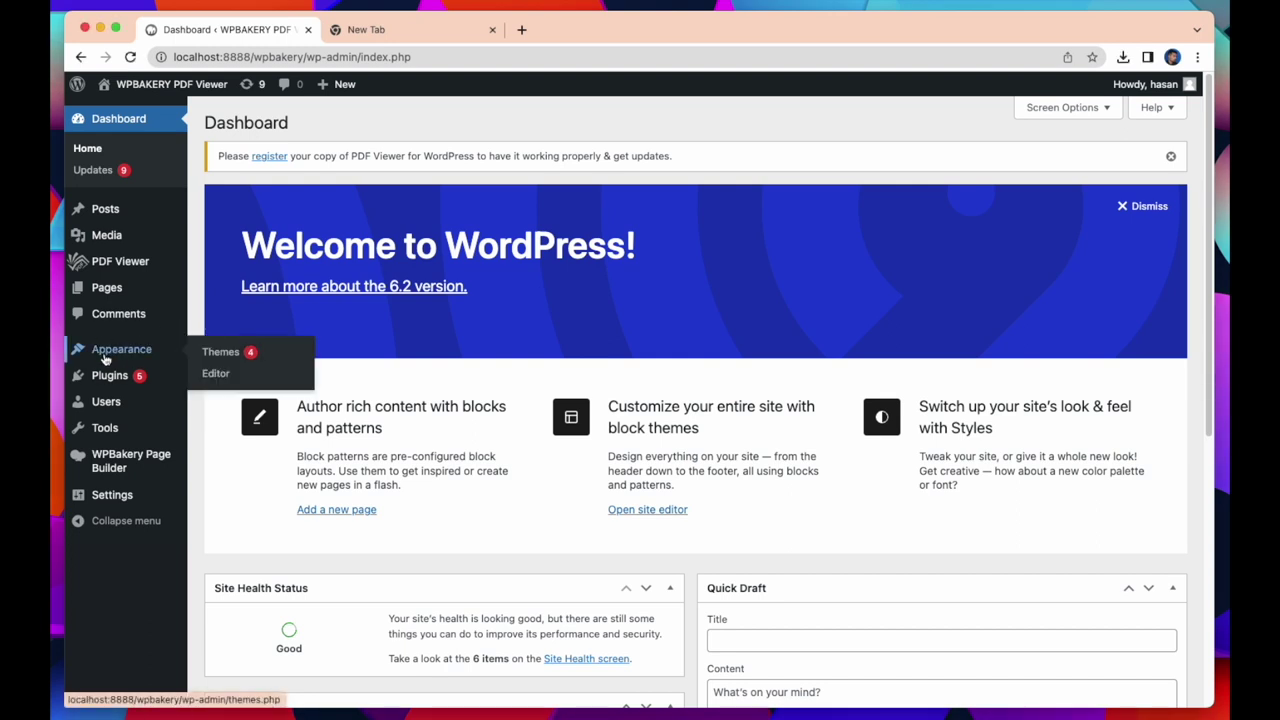
left_click(104, 358)
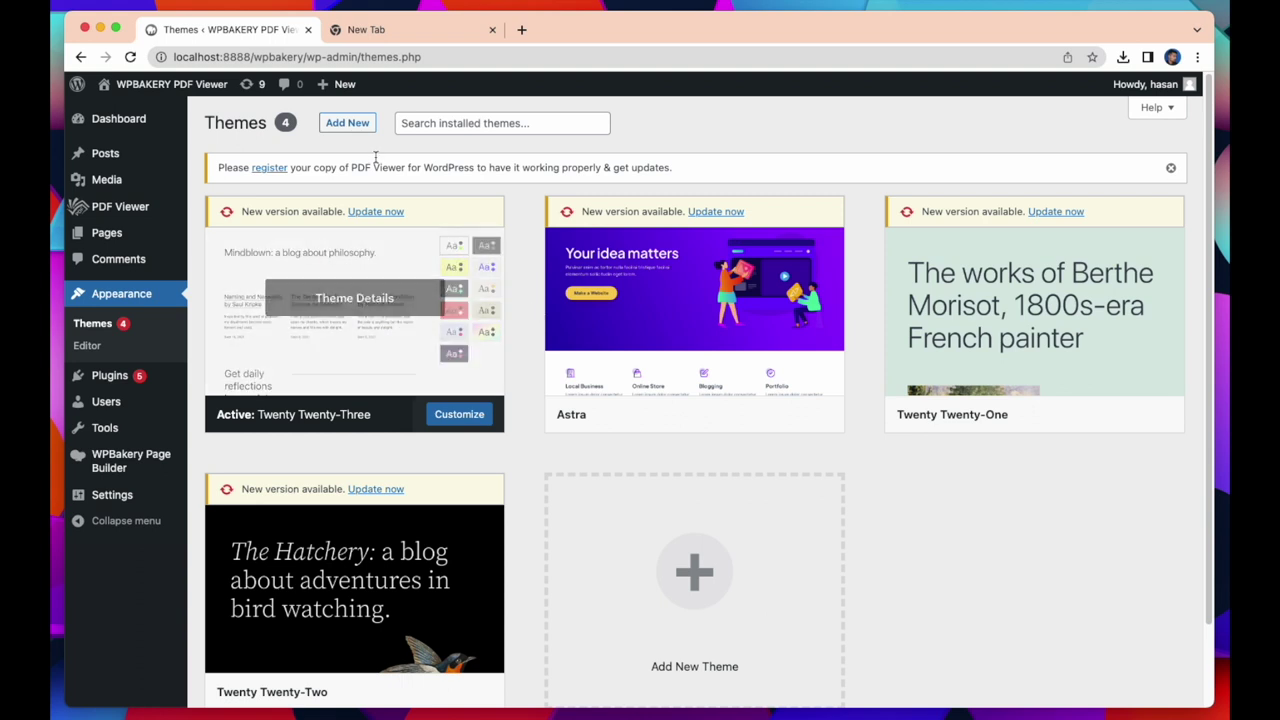
left_click(347, 123)
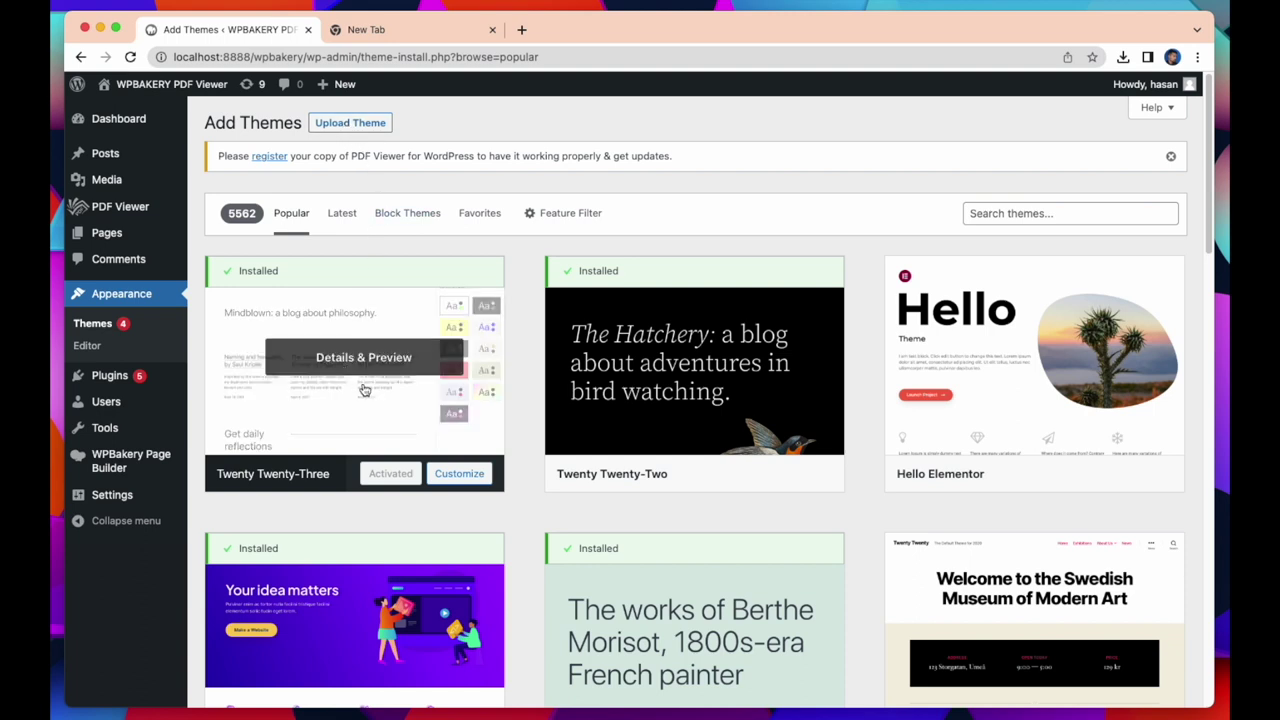
Step: Find Neve among the popular themes, install it and activate it
scroll(651, 391, "down", 3)
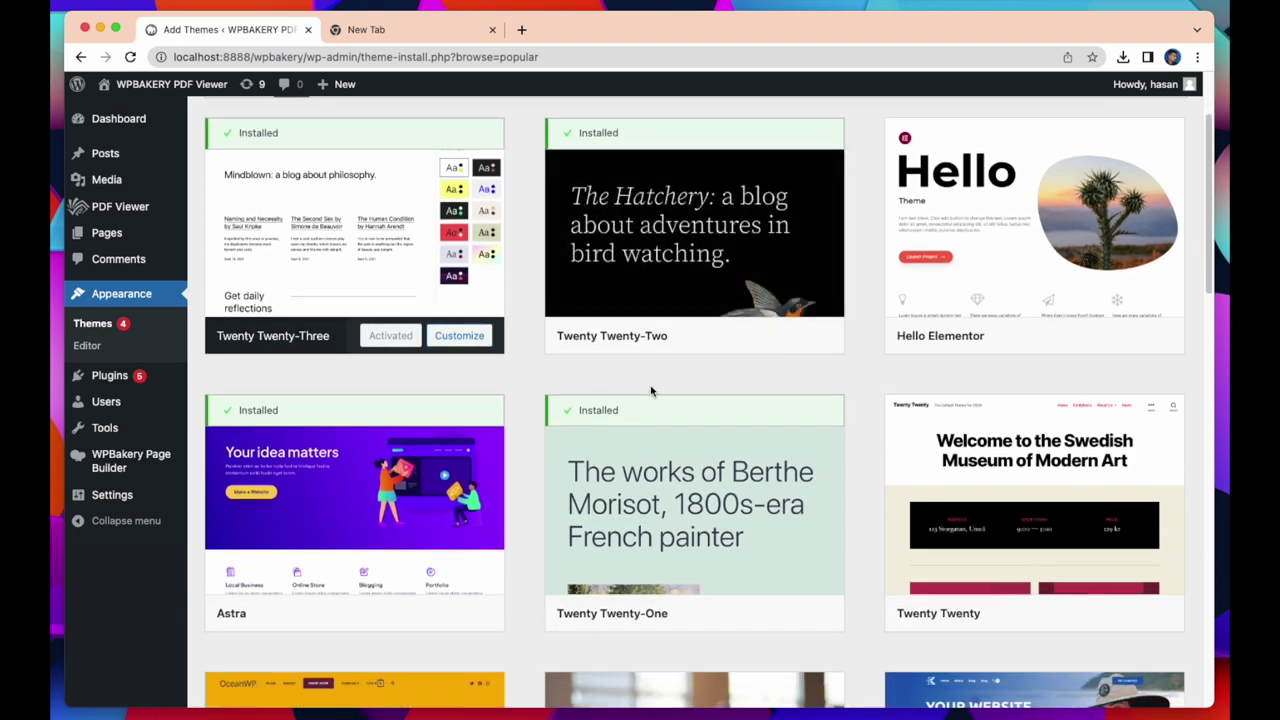
scroll(523, 449, "down", 5)
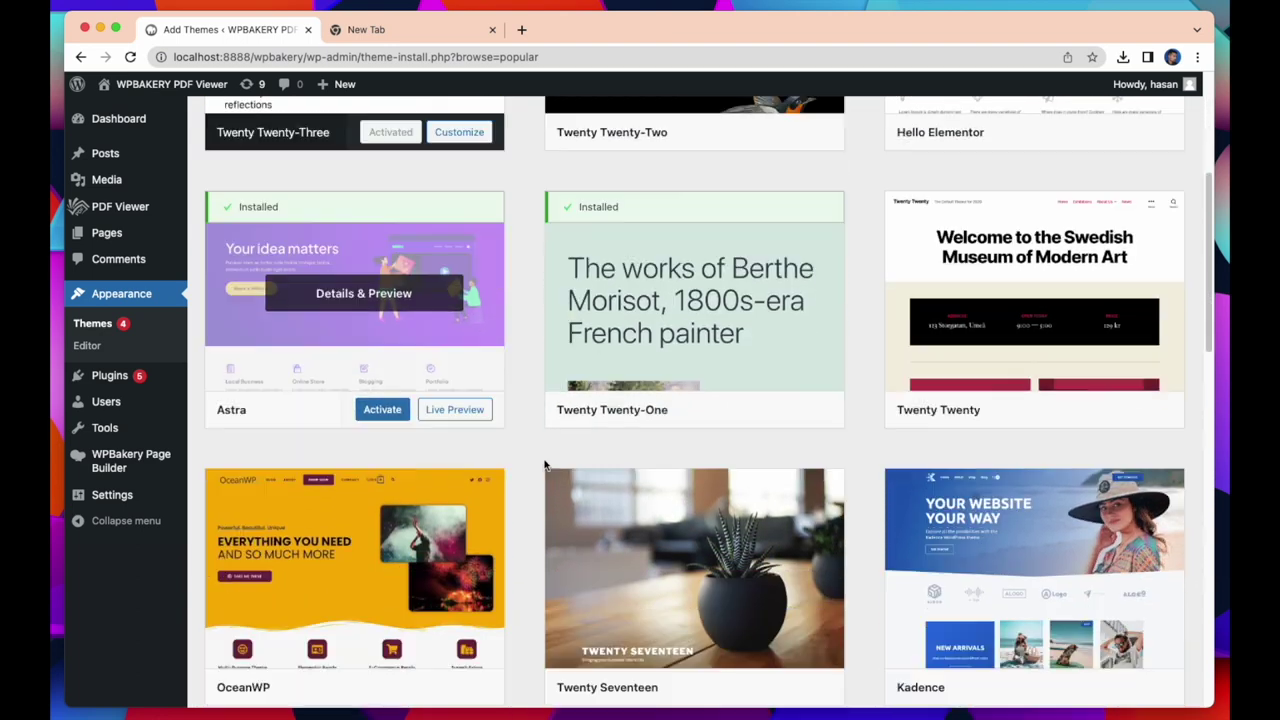
scroll(836, 423, "down", 5)
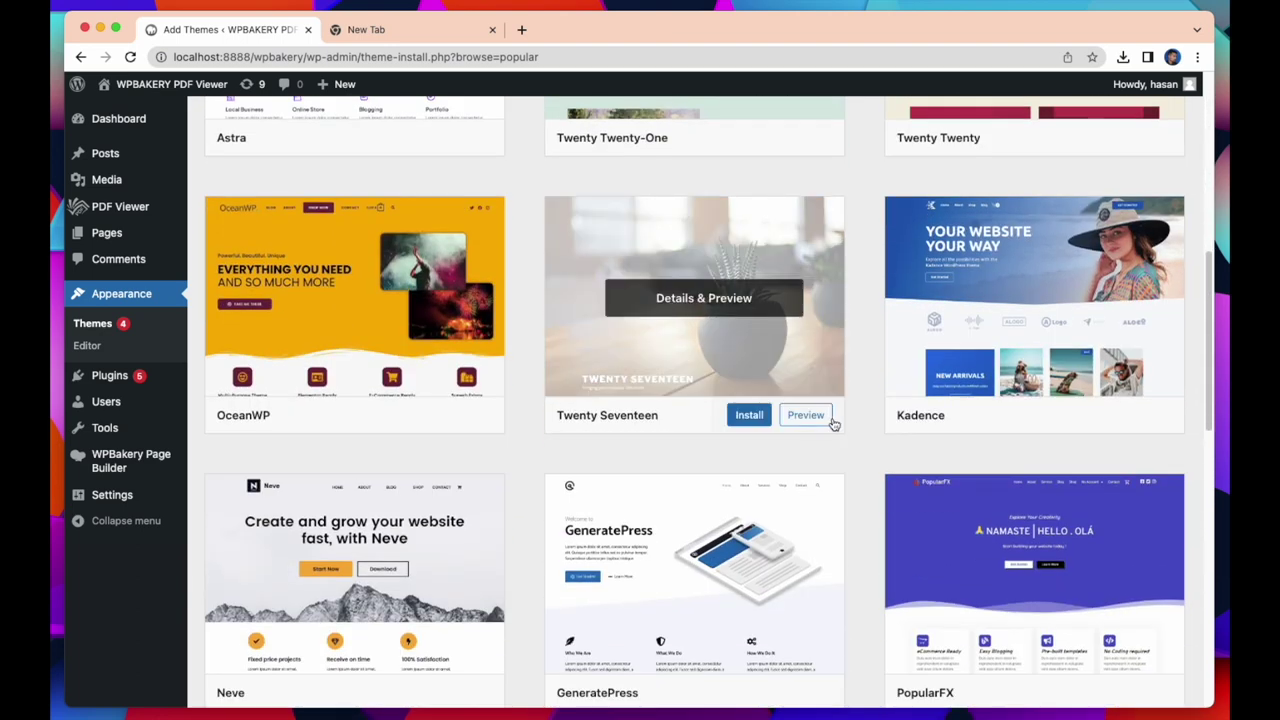
scroll(834, 425, "down", 1)
scroll(836, 423, "down", 1)
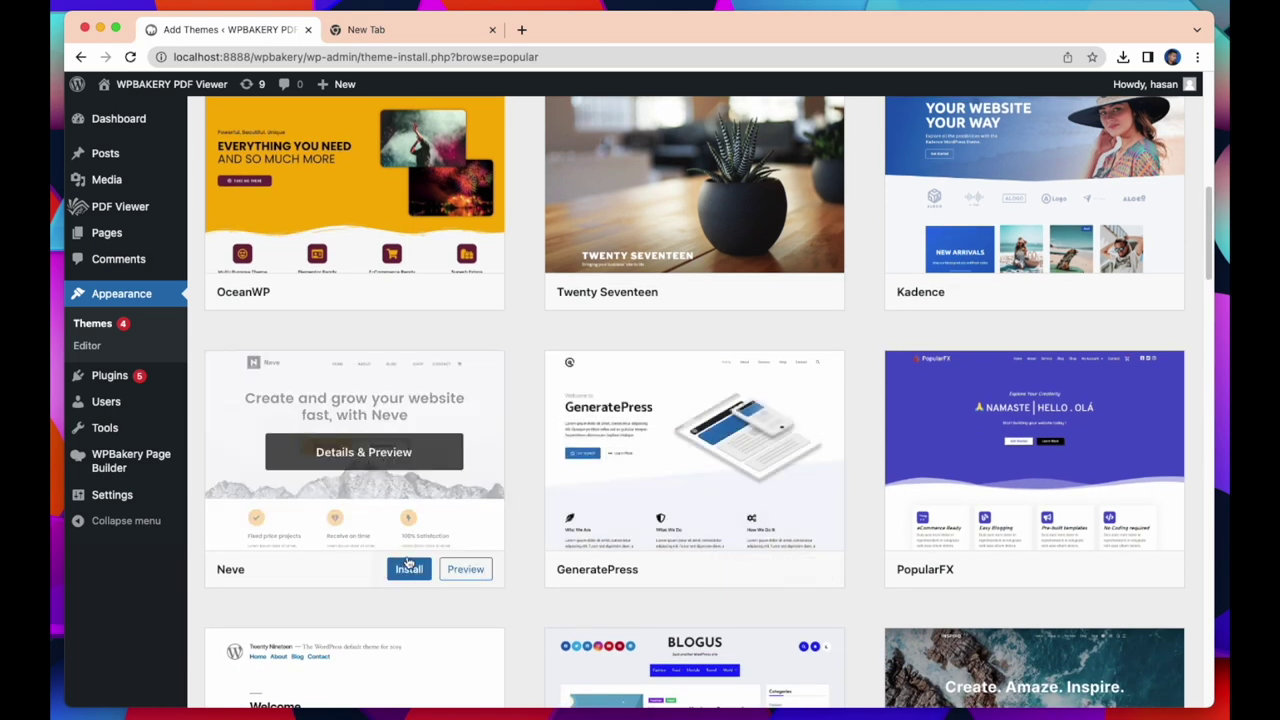
left_click(409, 571)
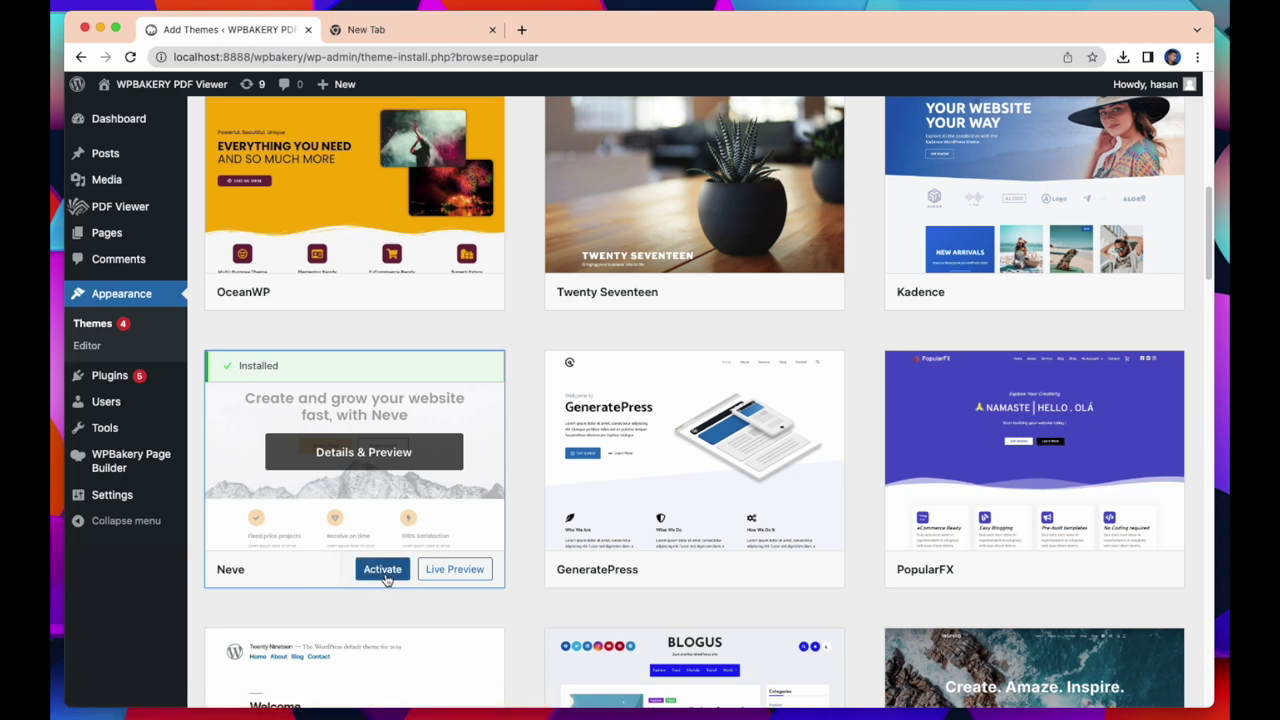
left_click(385, 577)
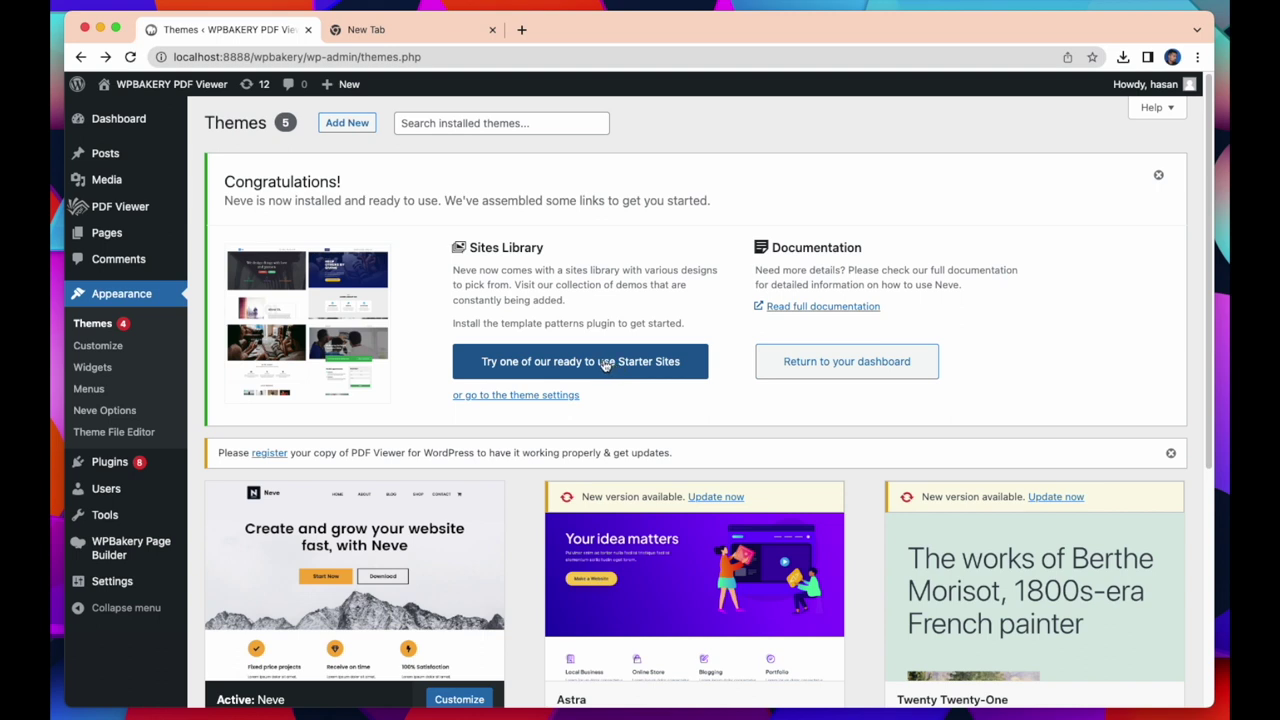
Step: Open Neve's Starter Sites and cycle through Free, Business, Portfolio, WooCommerce, Blog, Personal, ending on Business
left_click(554, 366)
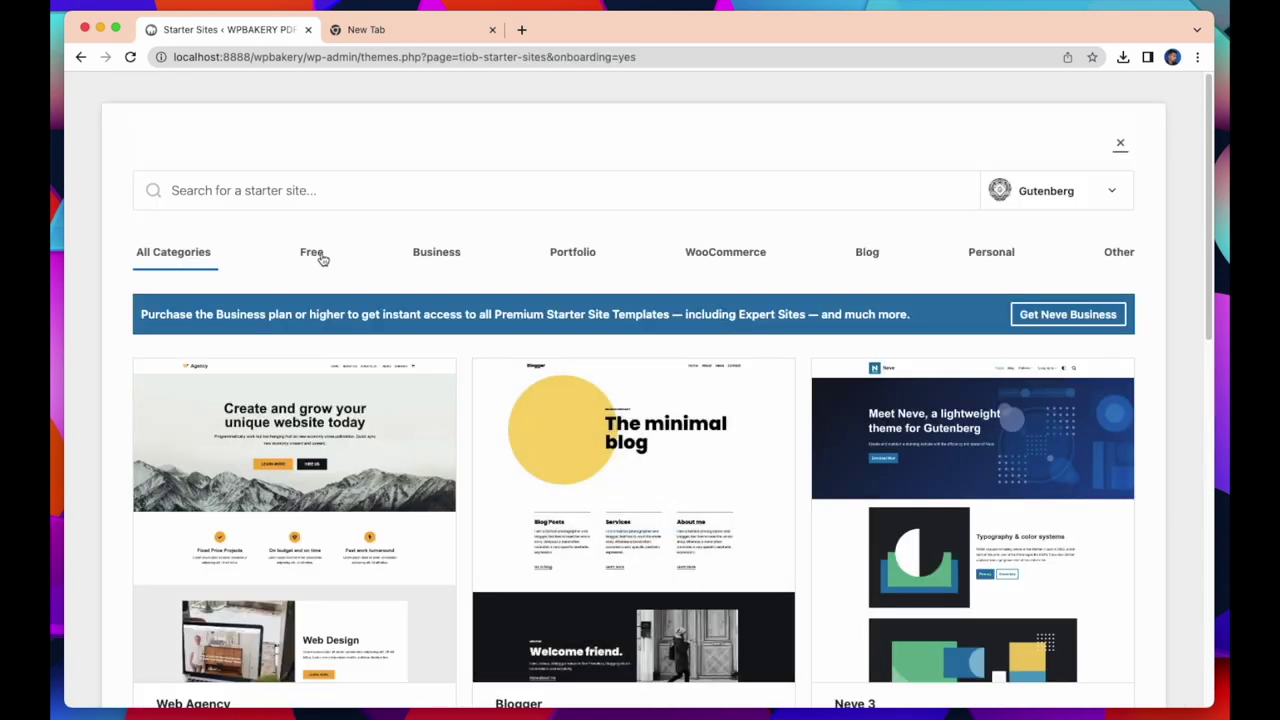
left_click(314, 253)
left_click(434, 258)
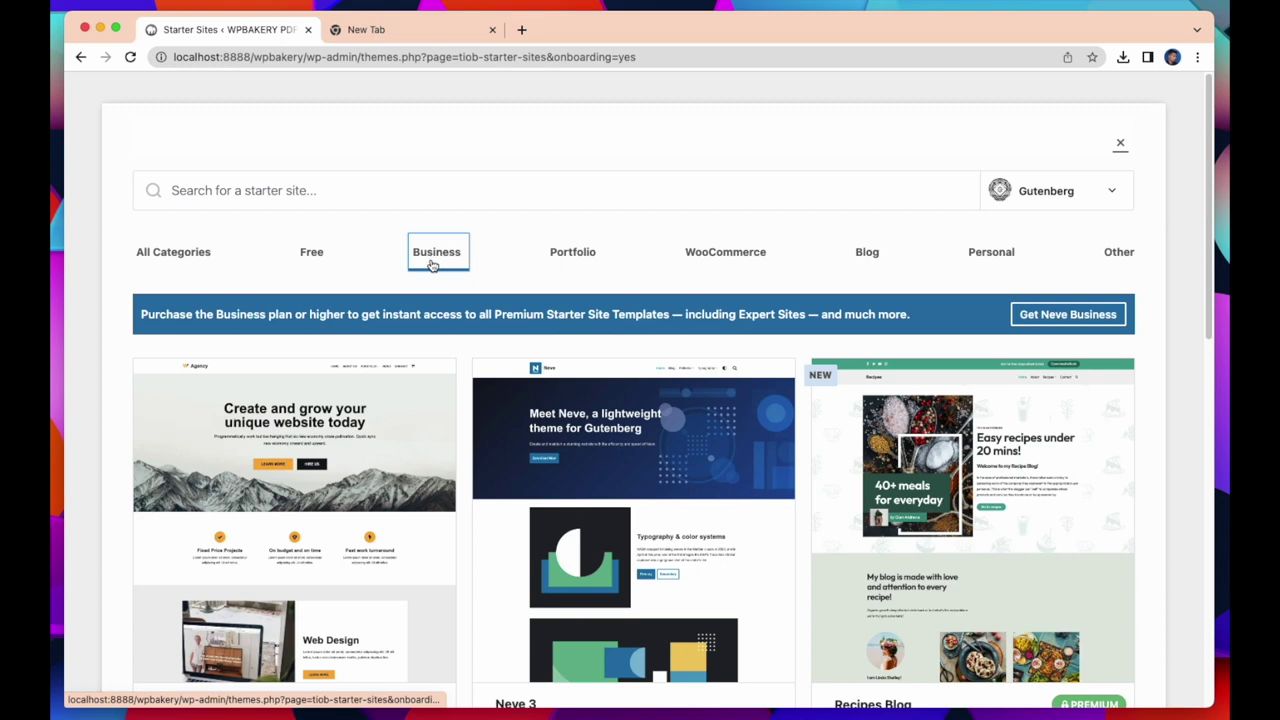
left_click(556, 256)
left_click(740, 261)
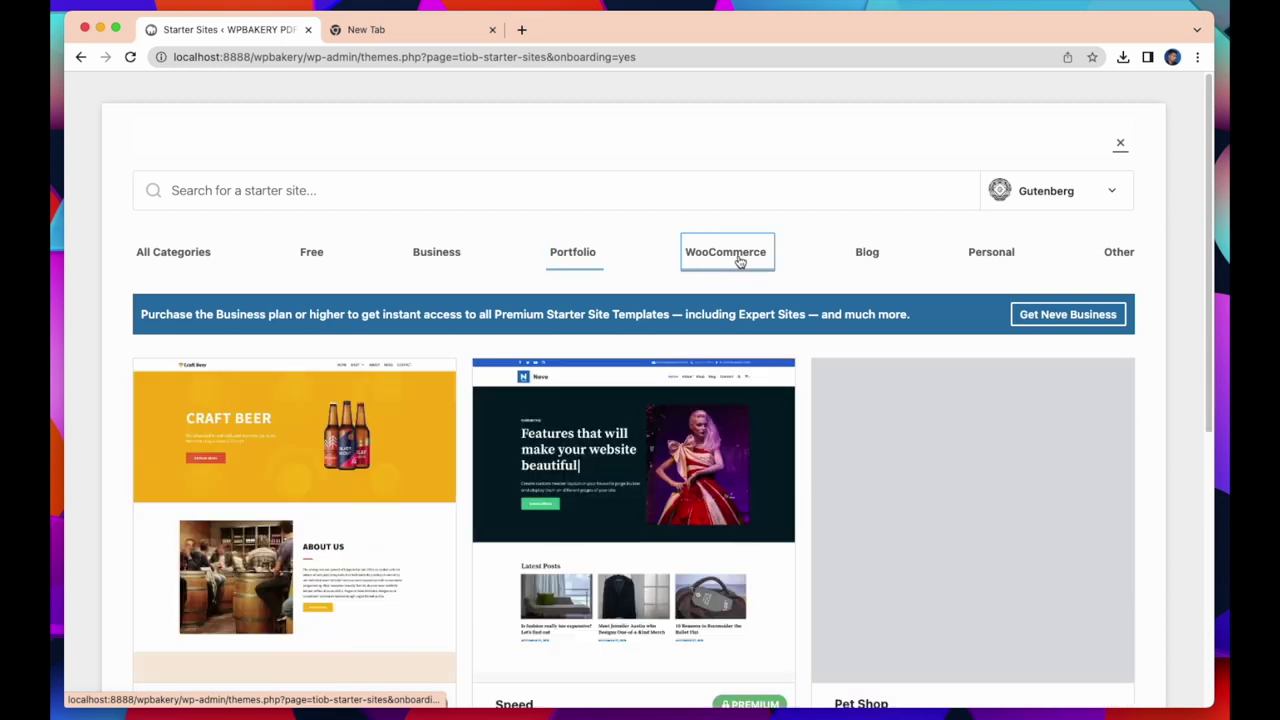
left_click(886, 262)
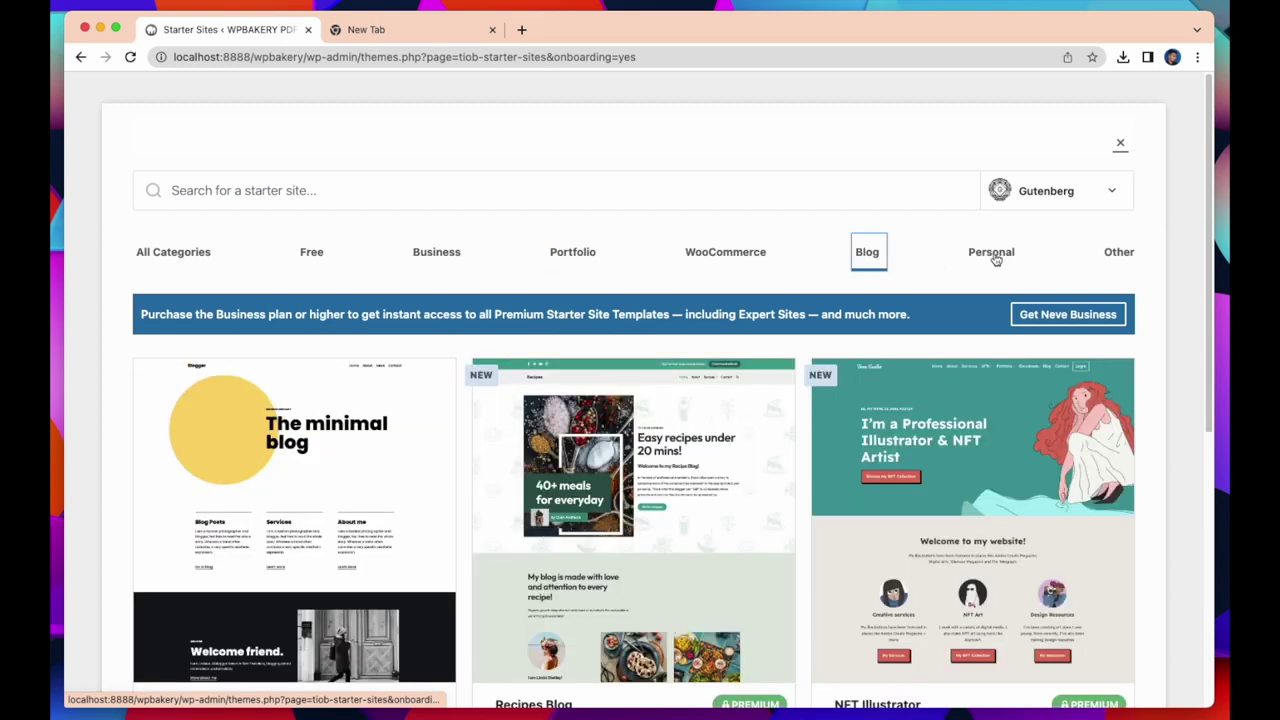
left_click(995, 259)
left_click(453, 261)
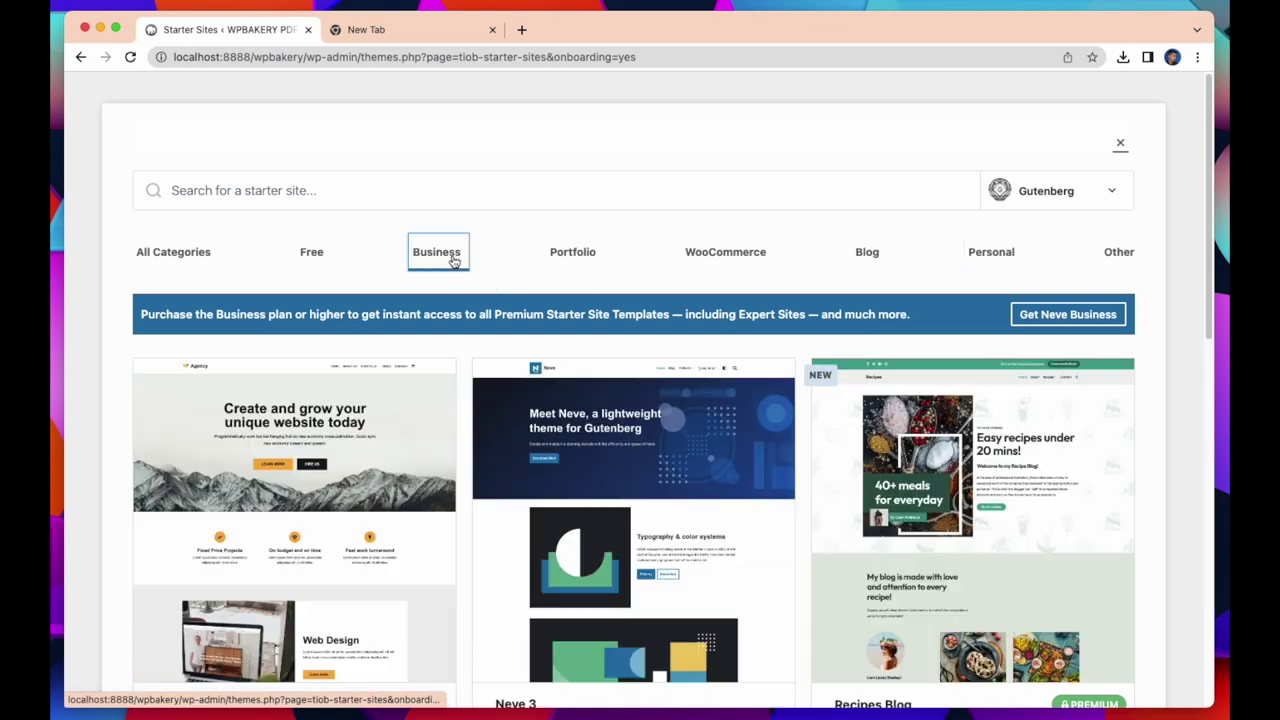
scroll(438, 447, "down", 3)
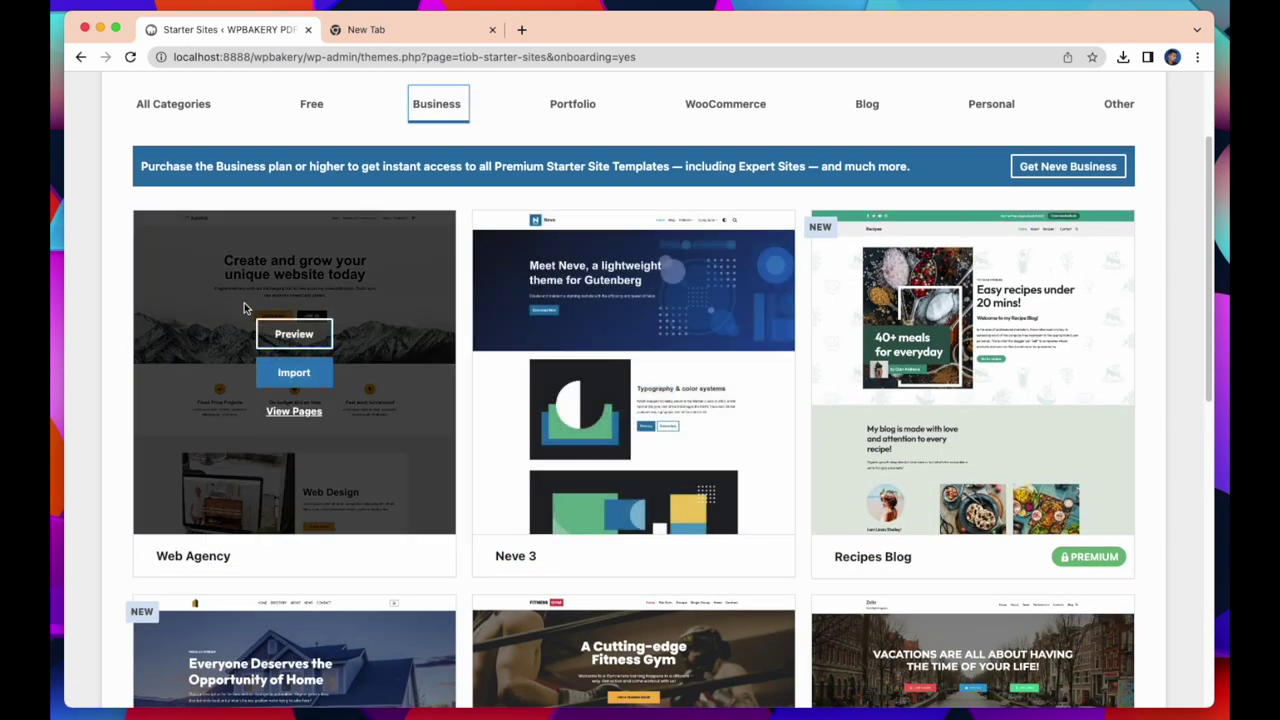
Step: Import the entire Web Agency starter site, skip the newsletter, and view the live website
left_click(280, 367)
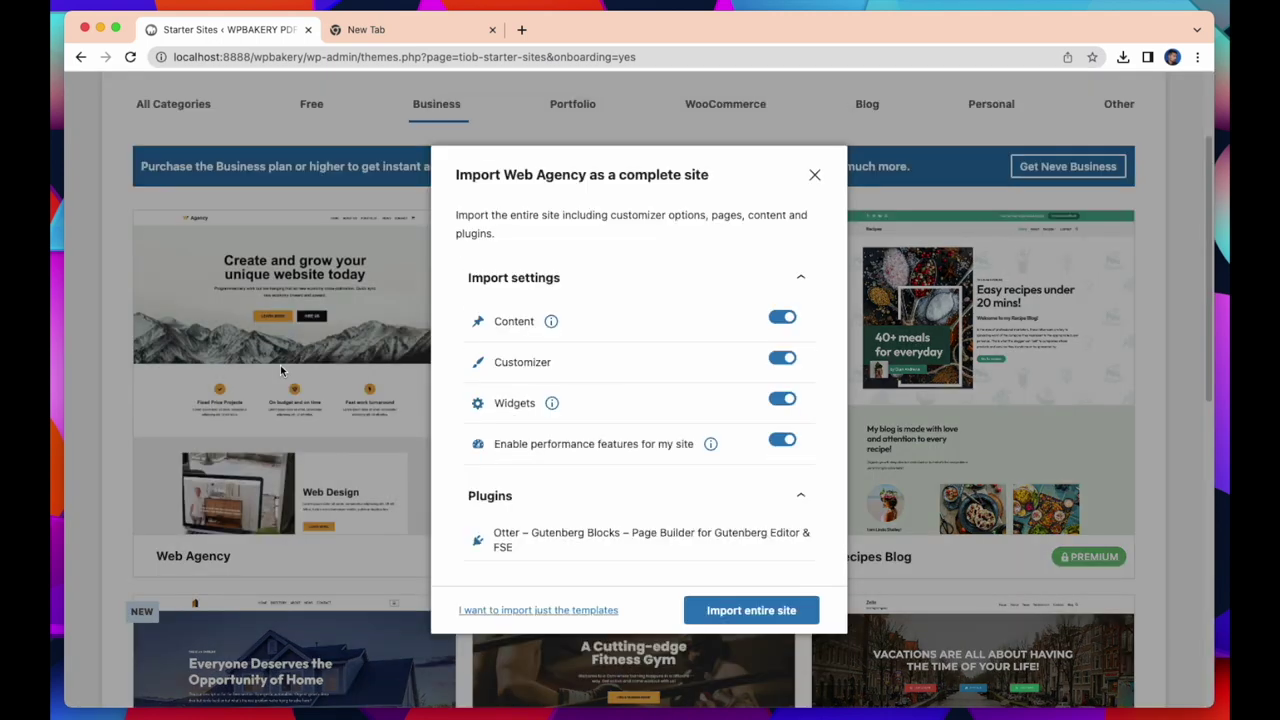
left_click(736, 604)
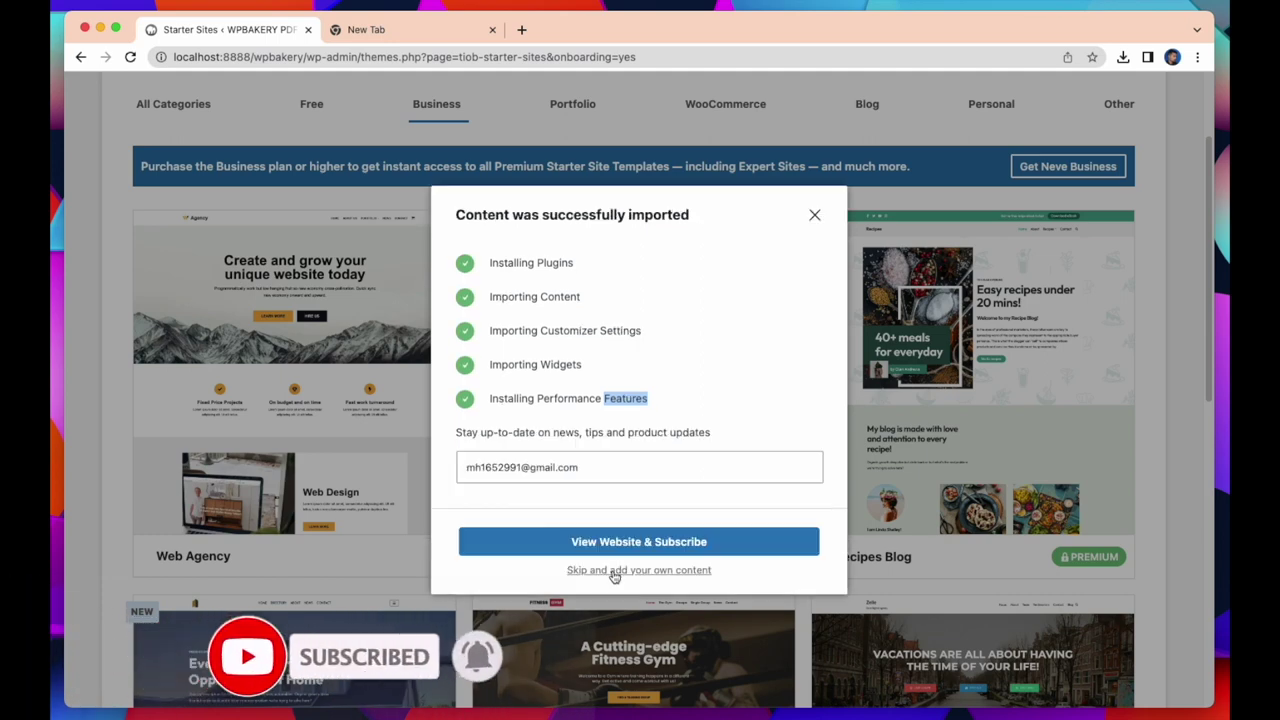
left_click(613, 571)
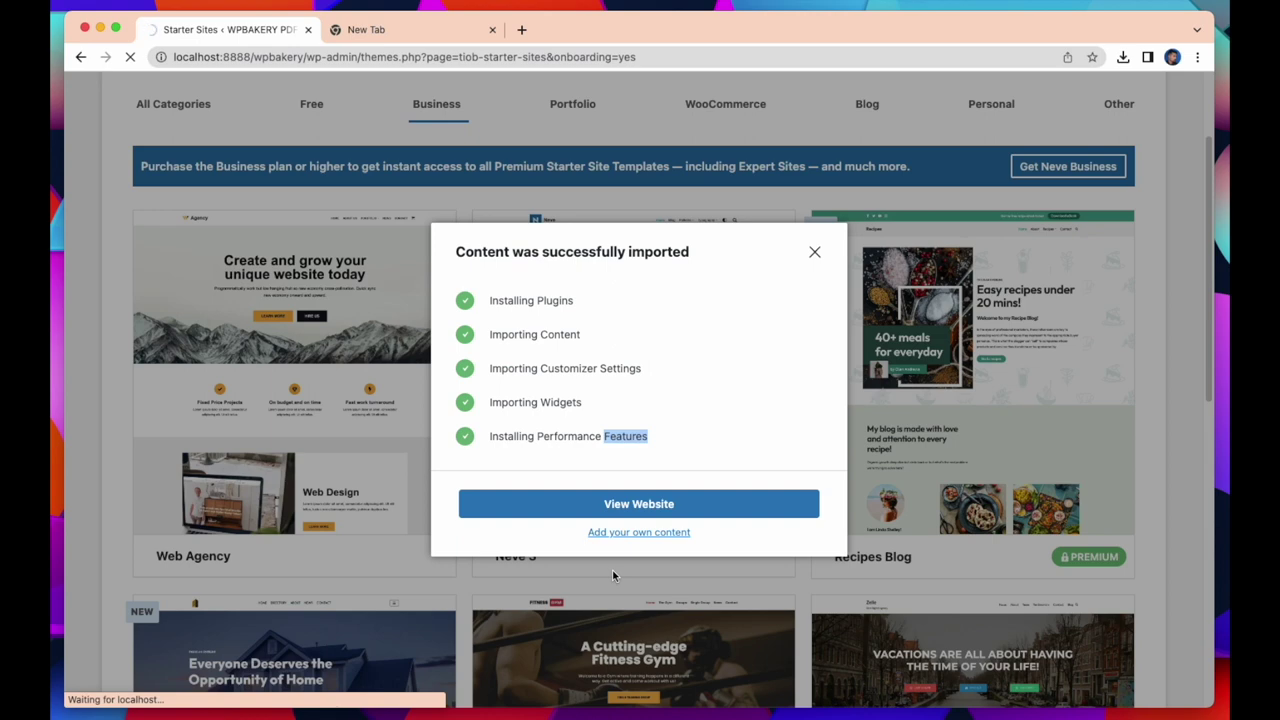
left_click(652, 506)
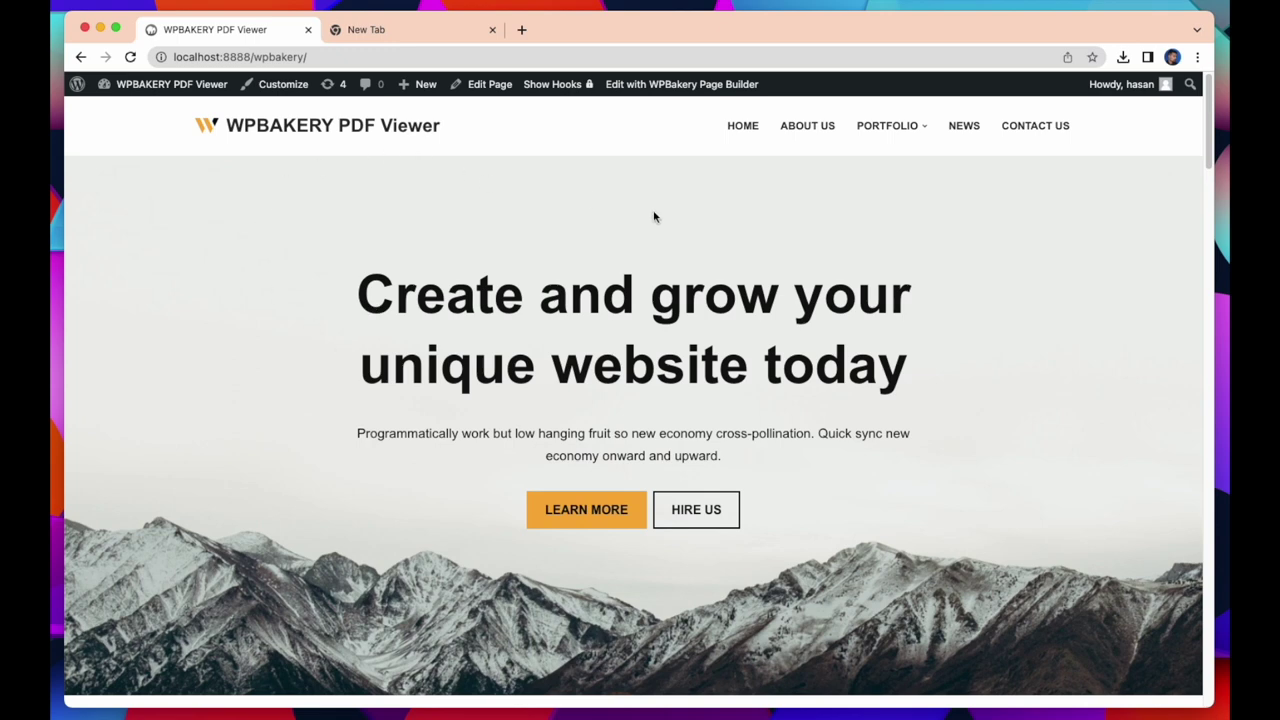
scroll(654, 227, "down", 10)
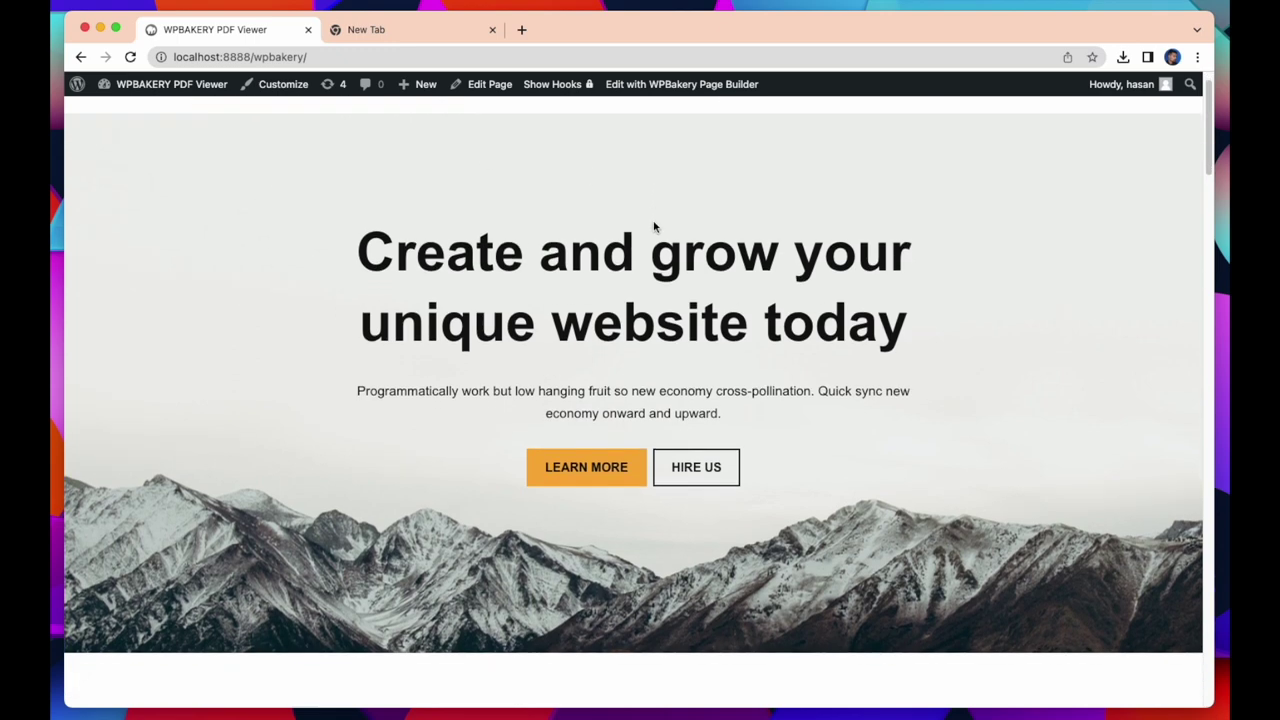
scroll(654, 227, "down", 4)
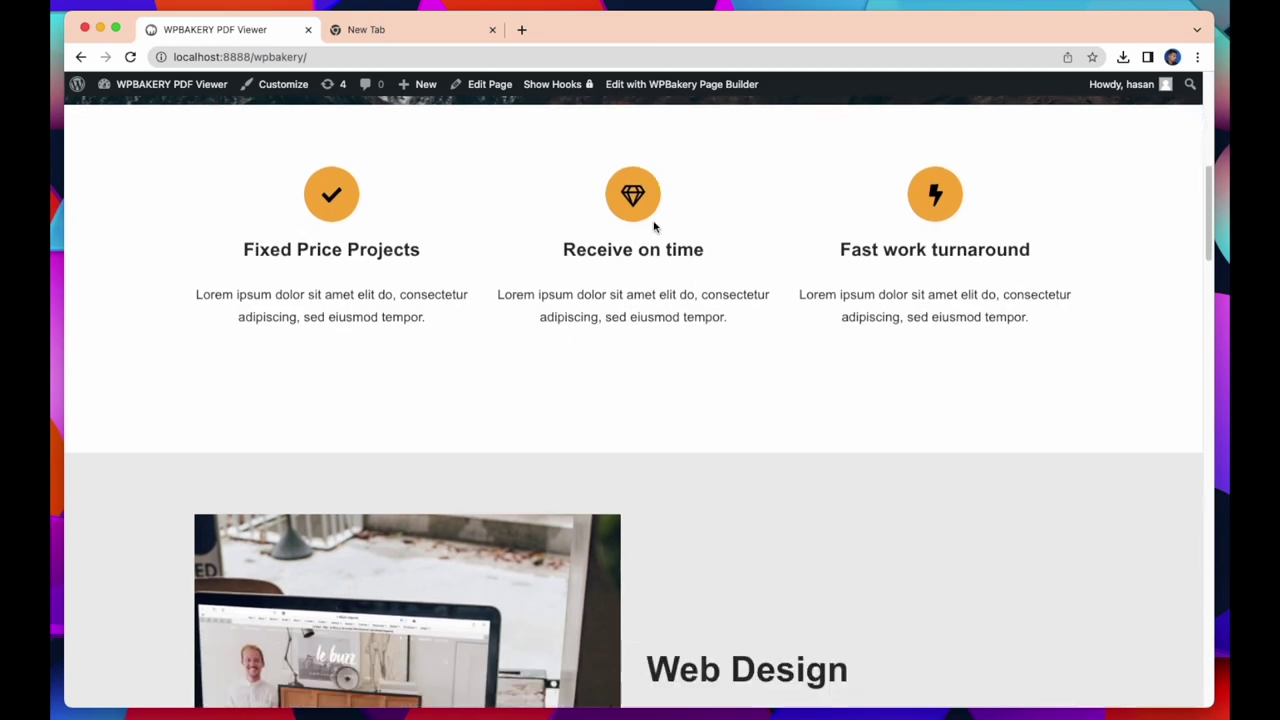
scroll(654, 227, "down", 5)
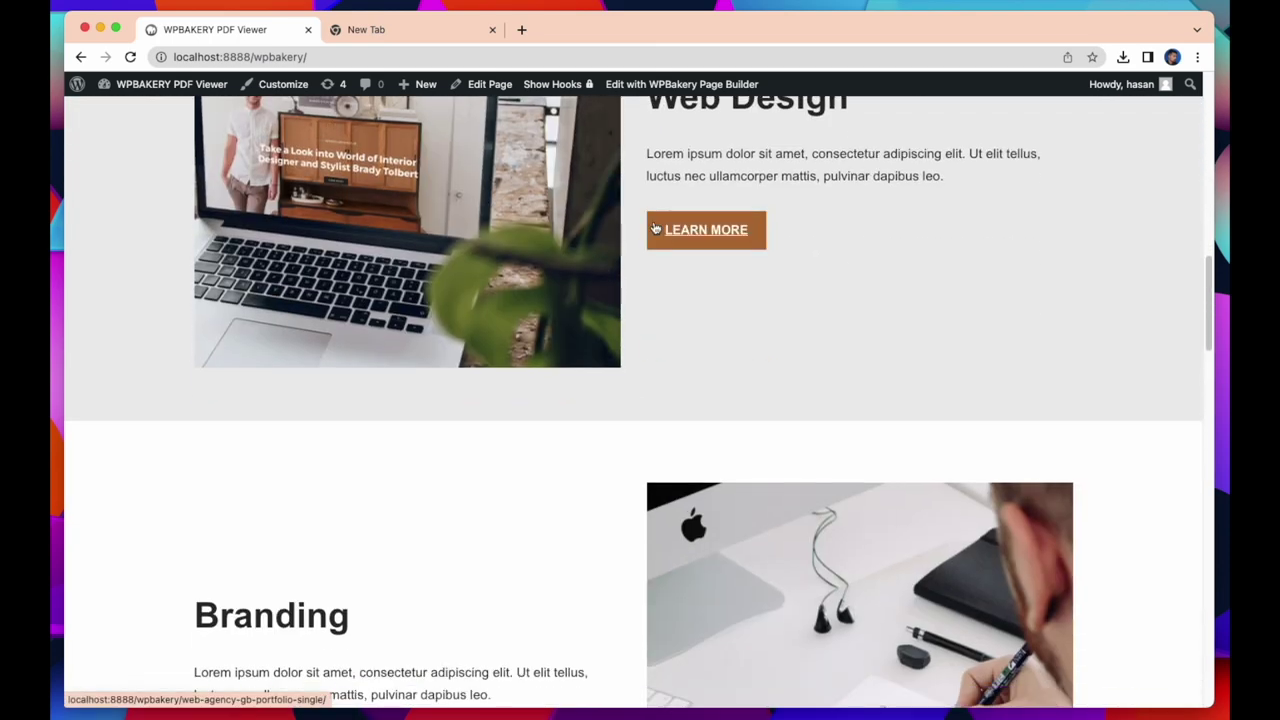
scroll(654, 227, "down", 5)
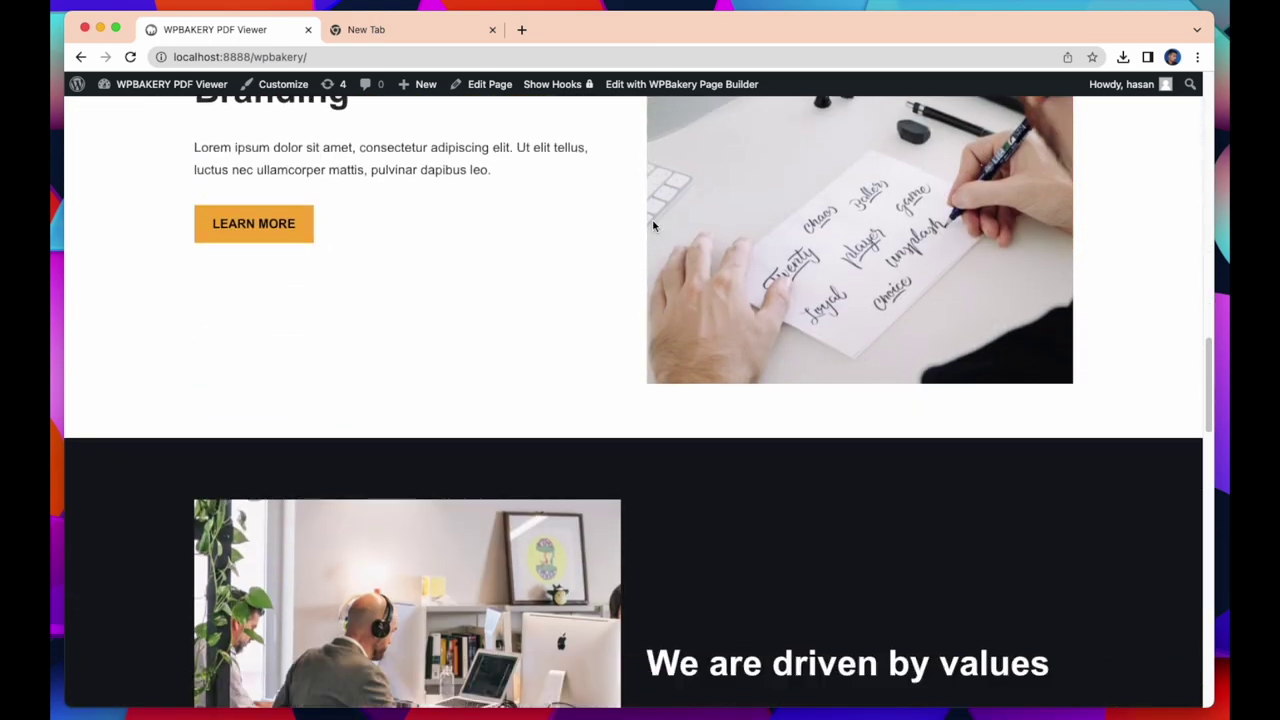
scroll(652, 224, "down", 3)
scroll(652, 226, "down", 6)
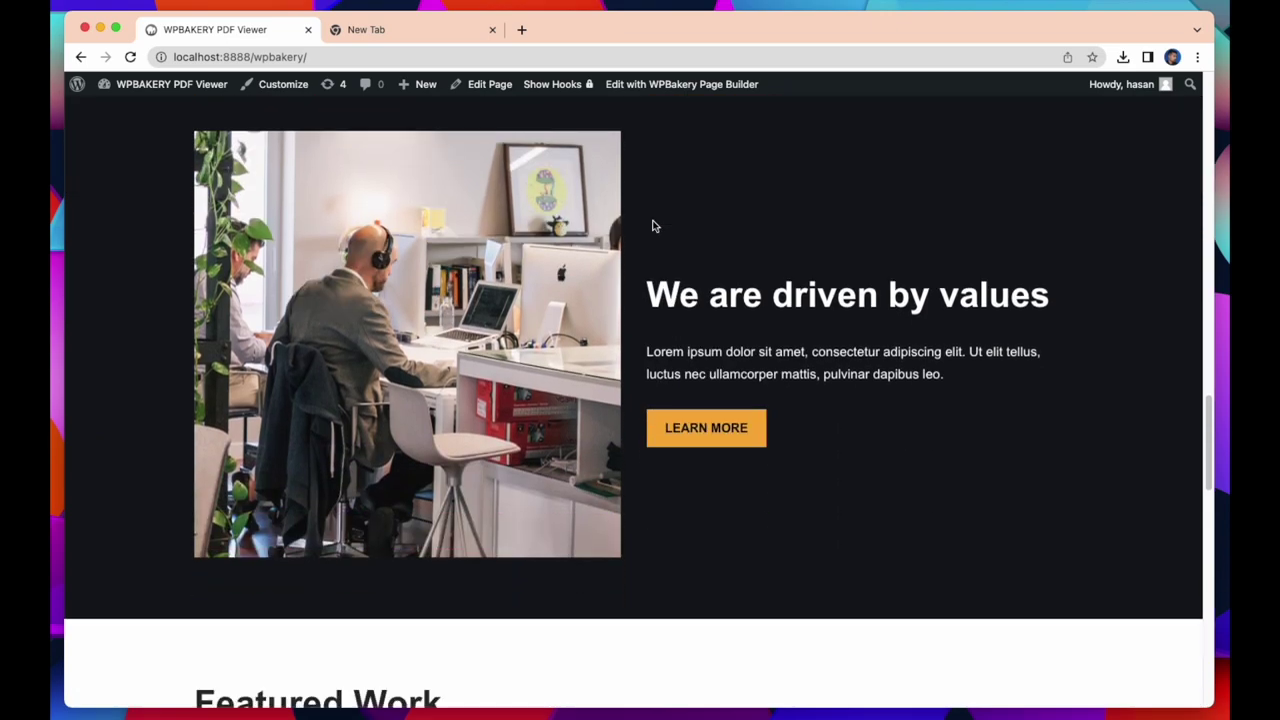
scroll(653, 226, "down", 8)
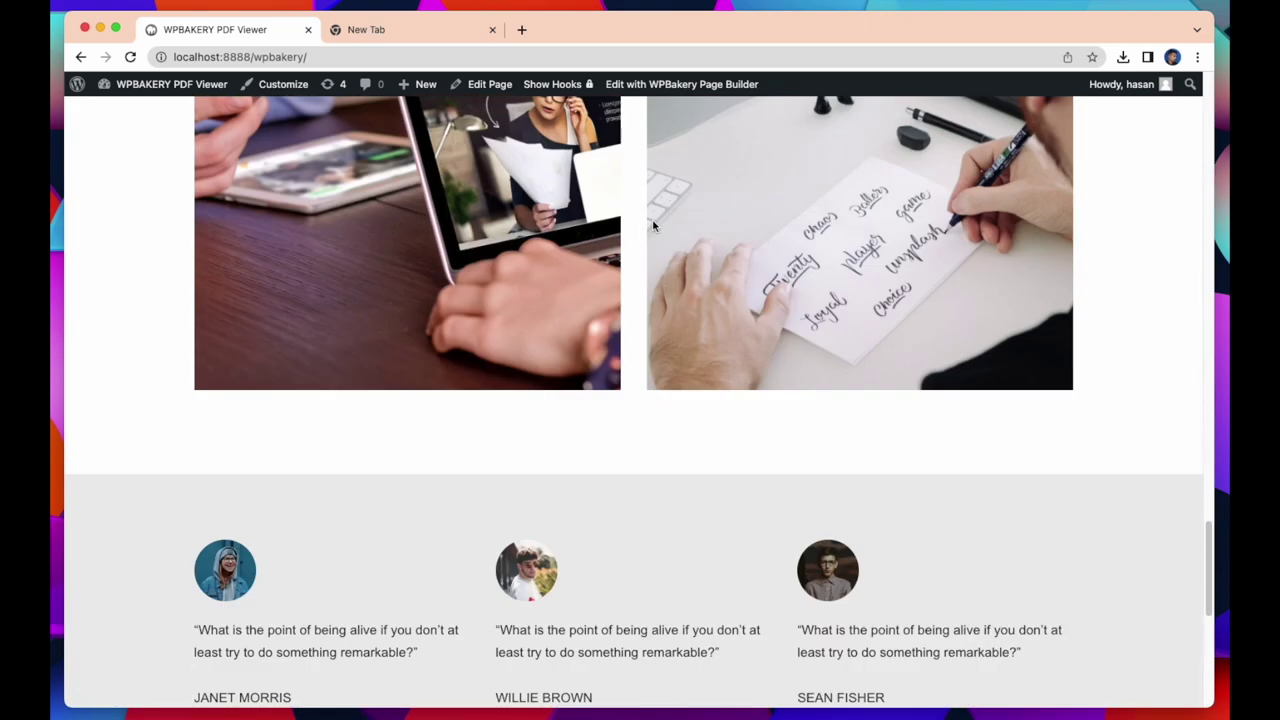
scroll(653, 226, "down", 2)
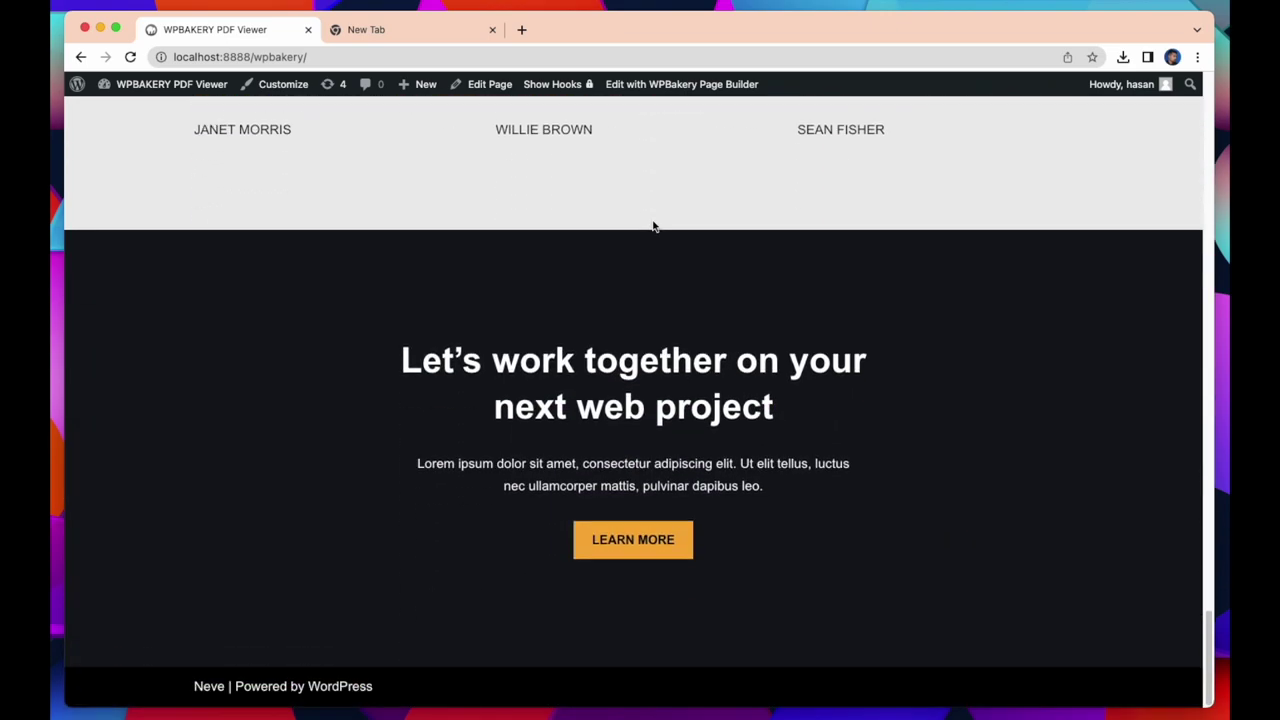
scroll(653, 226, "up", 20)
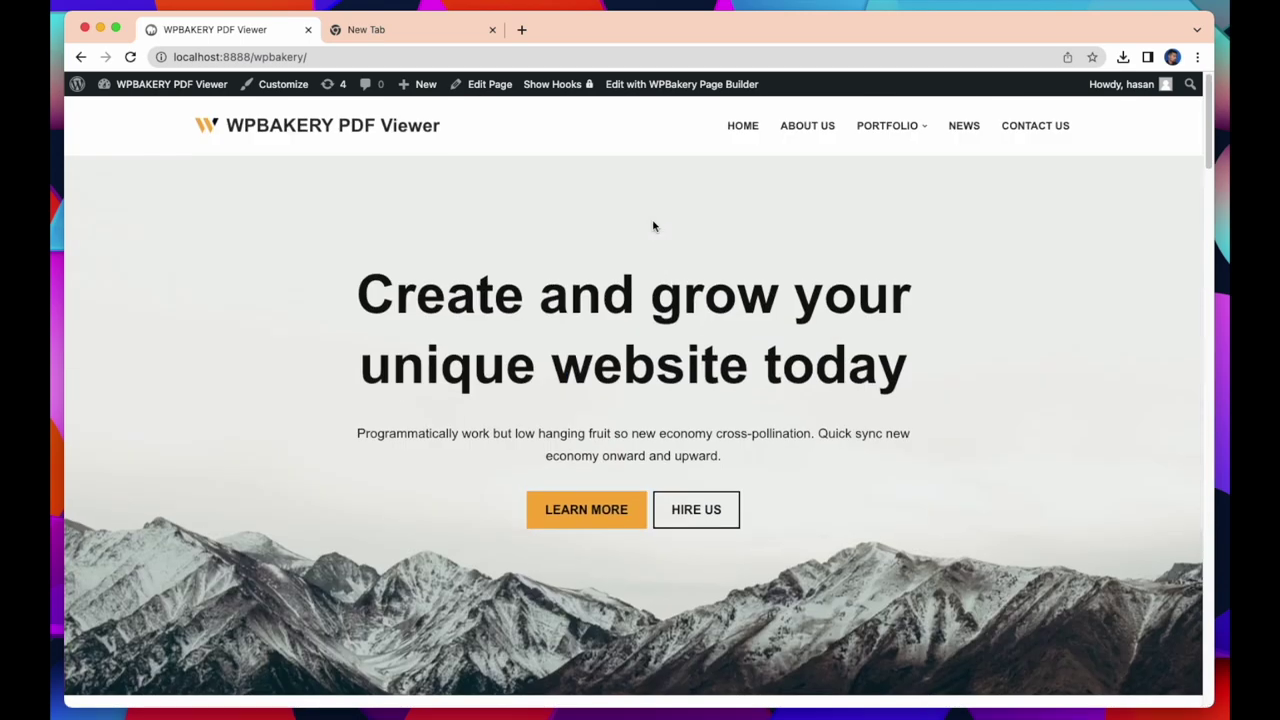